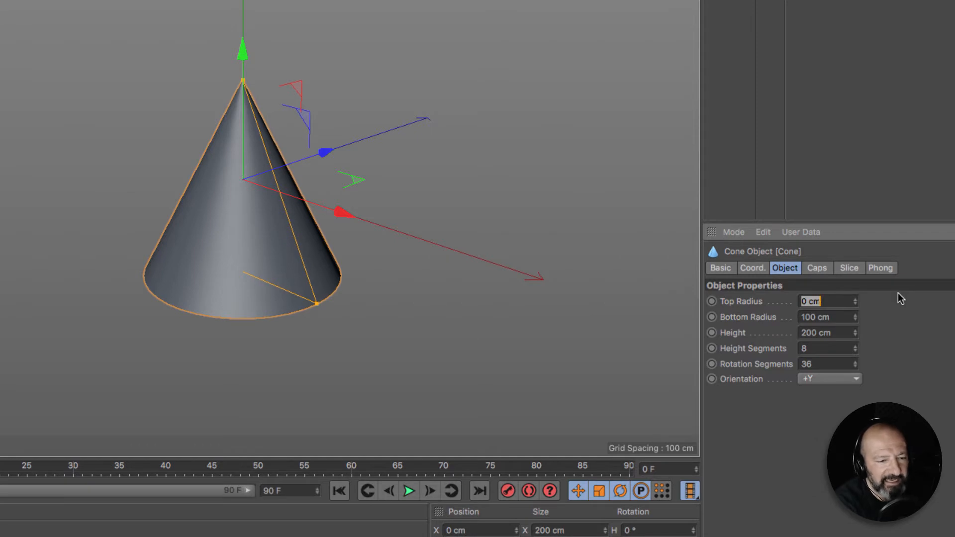
# - Set the cone's top radius to 80 cm, bottom radius to 60 cm and height to 100 cm
pyautogui.write('80')
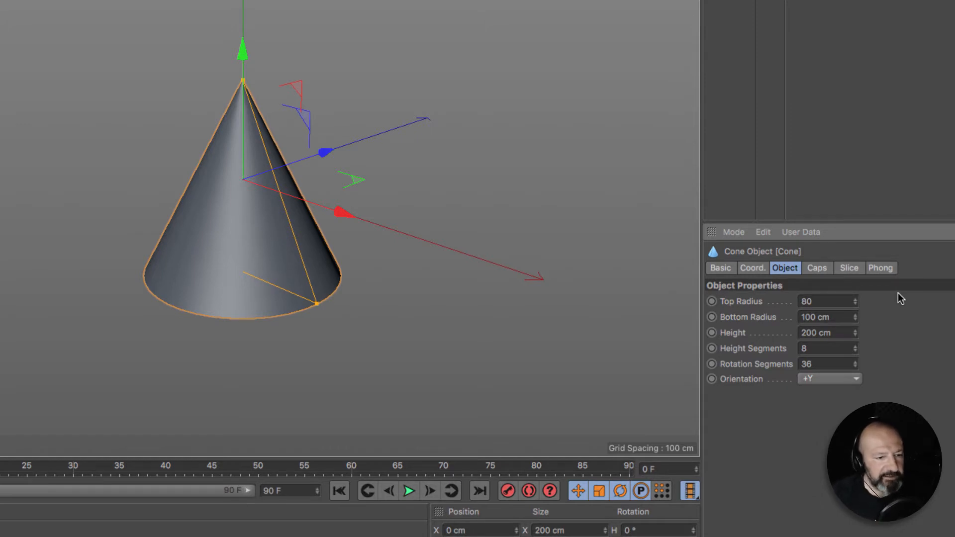
pyautogui.press('Tab')
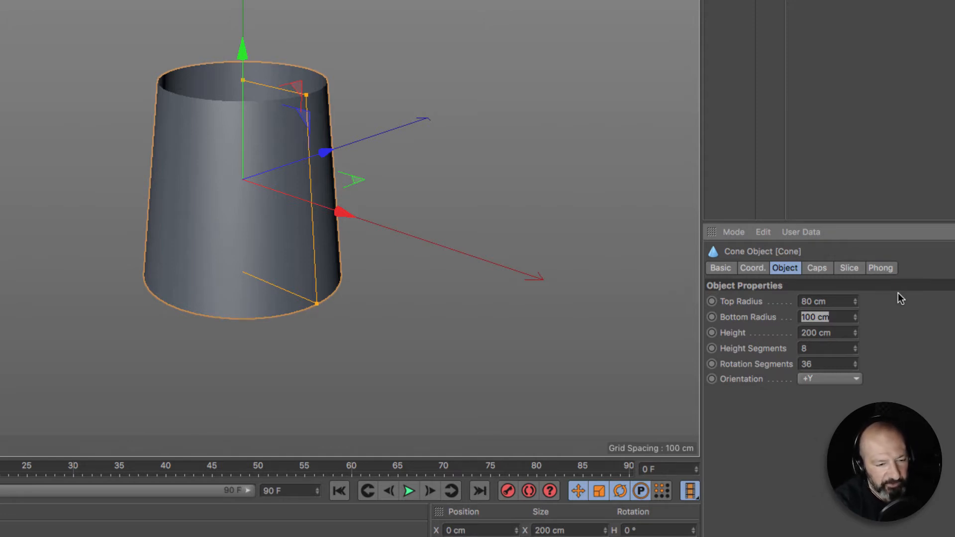
pyautogui.write('50')
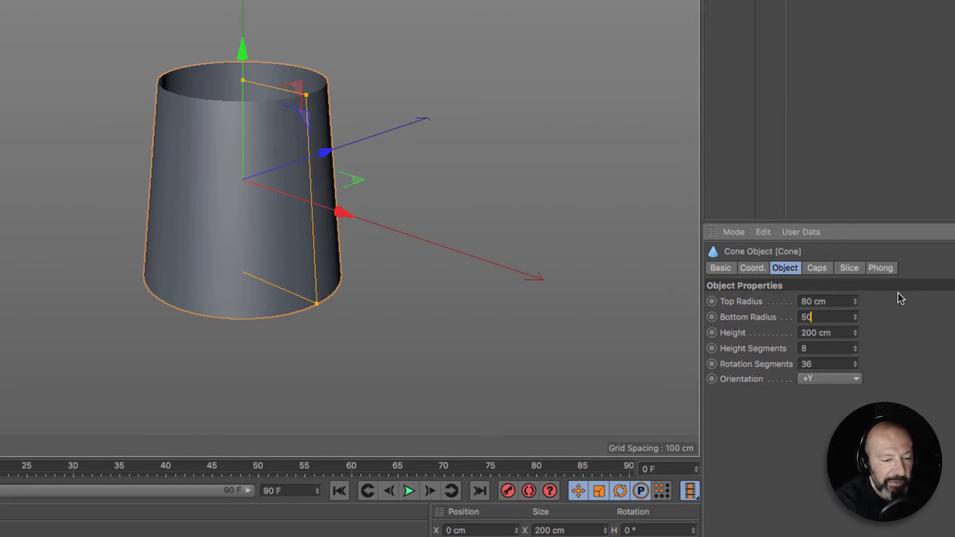
pyautogui.press('Return')
pyautogui.click(825, 317)
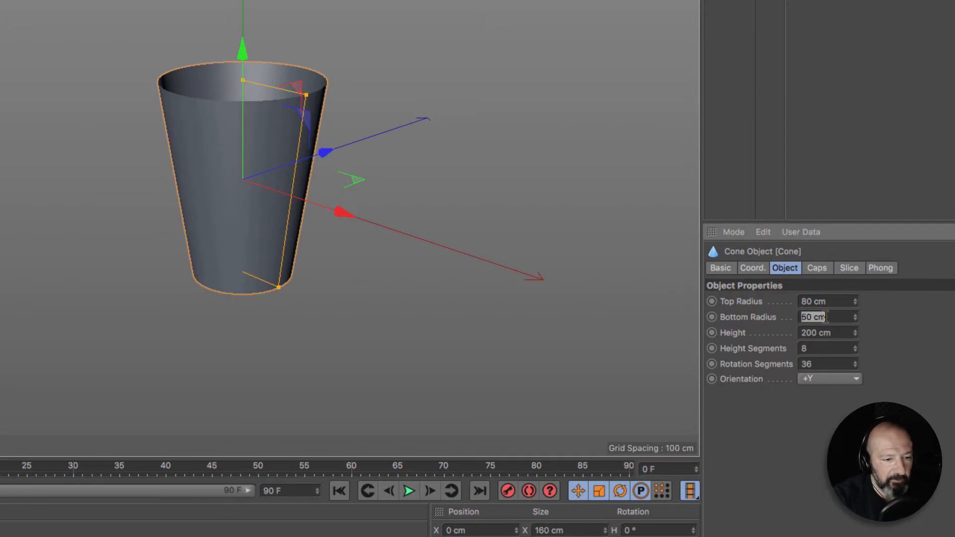
pyautogui.write('60')
pyautogui.press('Return')
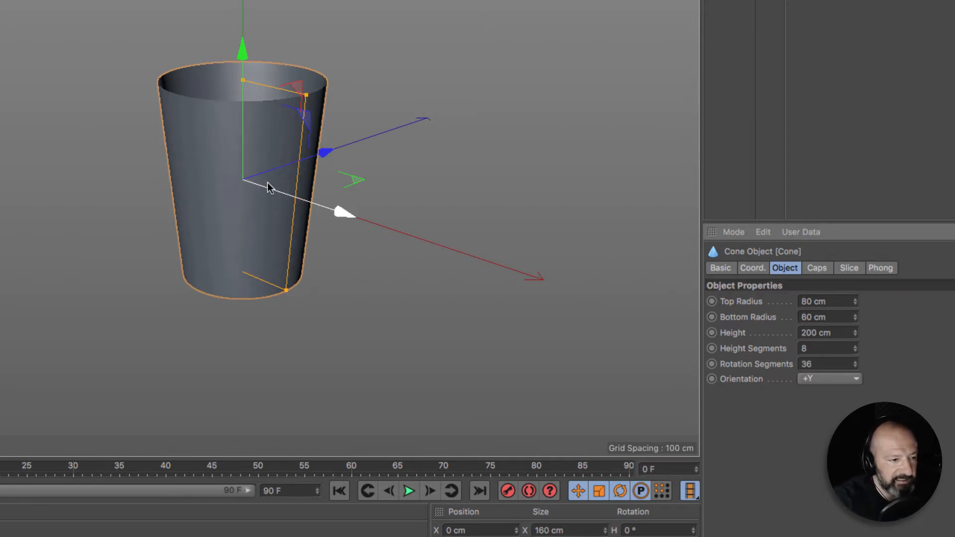
pyautogui.click(824, 337)
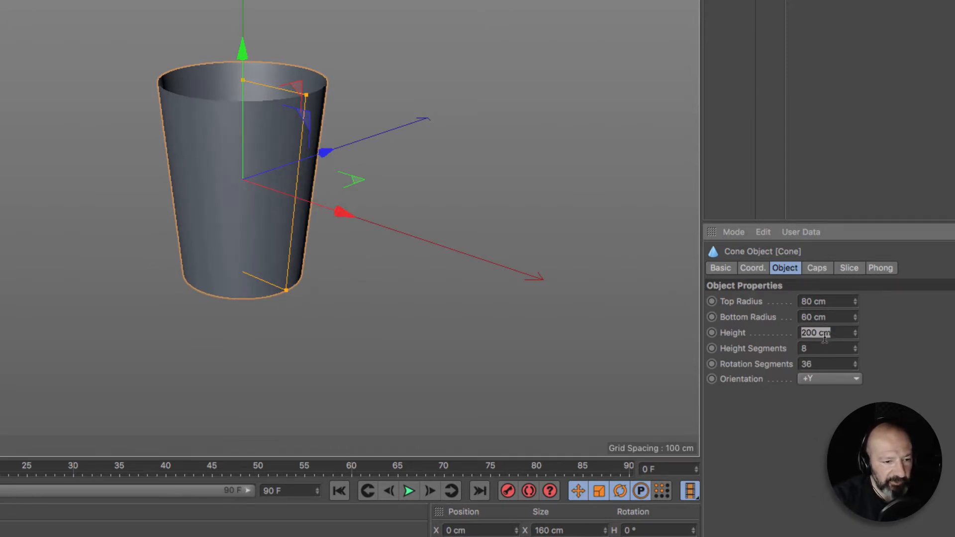
pyautogui.write('100')
pyautogui.press('Return')
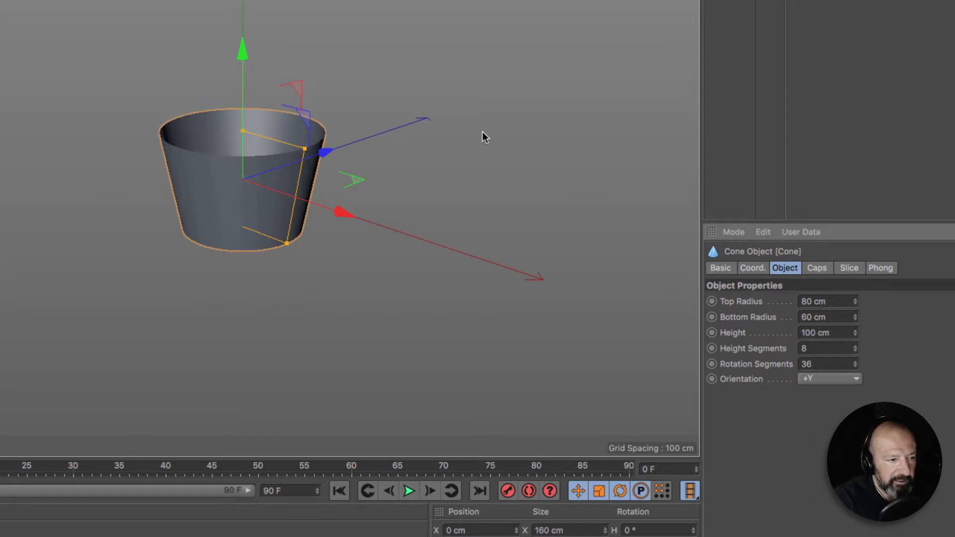
# - Show the mesh lines on the shaded cone and convert it to an editable polygon object
pyautogui.scroll(5, 265, 181)
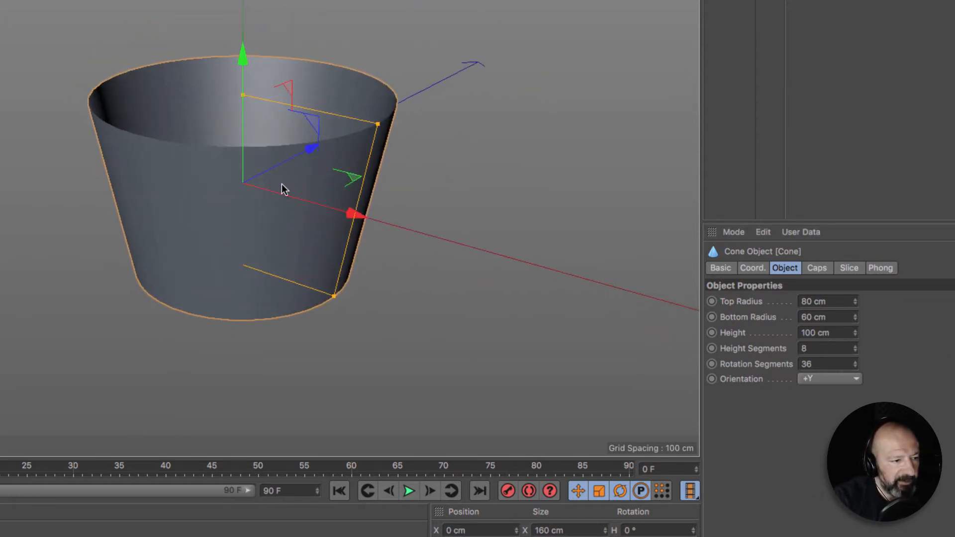
pyautogui.scroll(2, 282, 185)
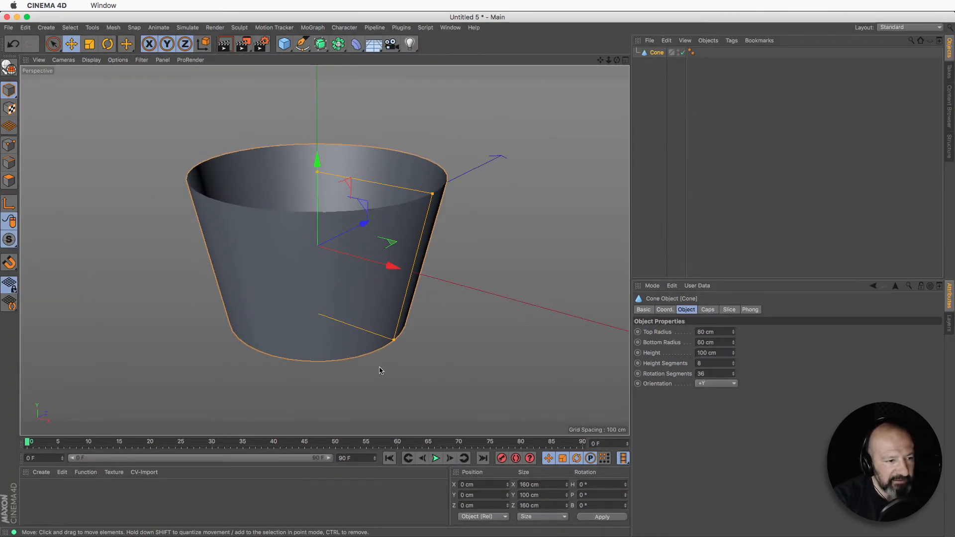
pyautogui.click(91, 60)
pyautogui.click(96, 89)
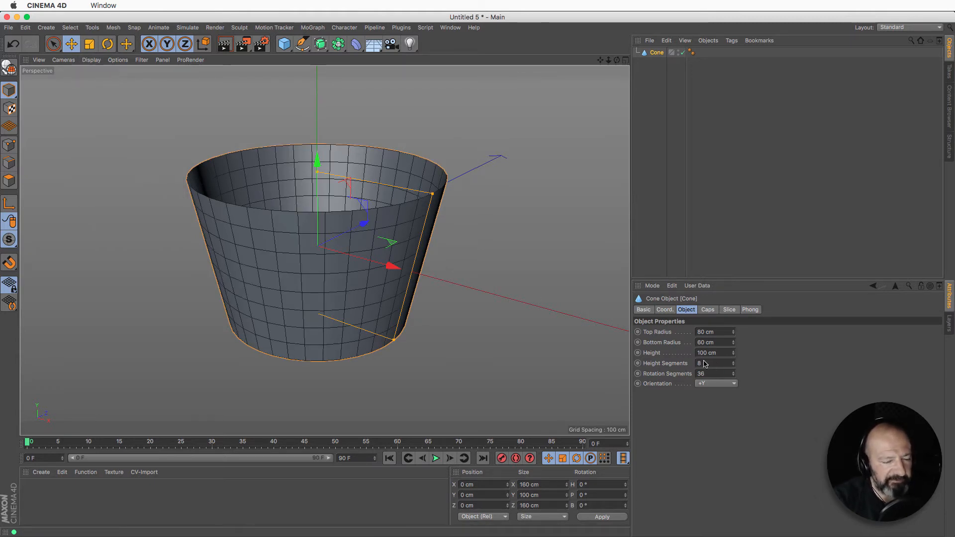
pyautogui.press('c')
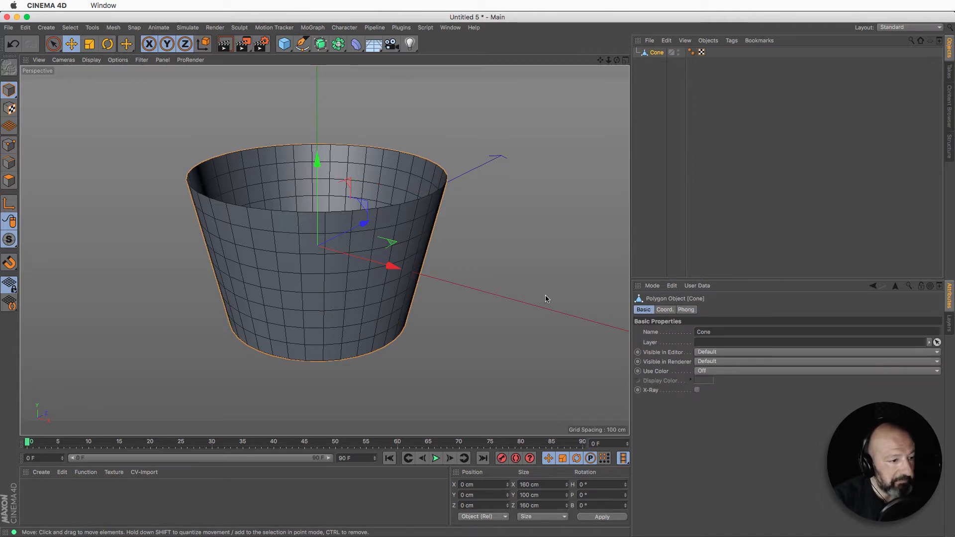
# - Close the open bottom of the cone with Close Polygon Hole in polygon mode
pyautogui.keyDown('alt'); pyautogui.moveTo(417, 246); pyautogui.dragTo(418, 269); pyautogui.keyUp('alt')
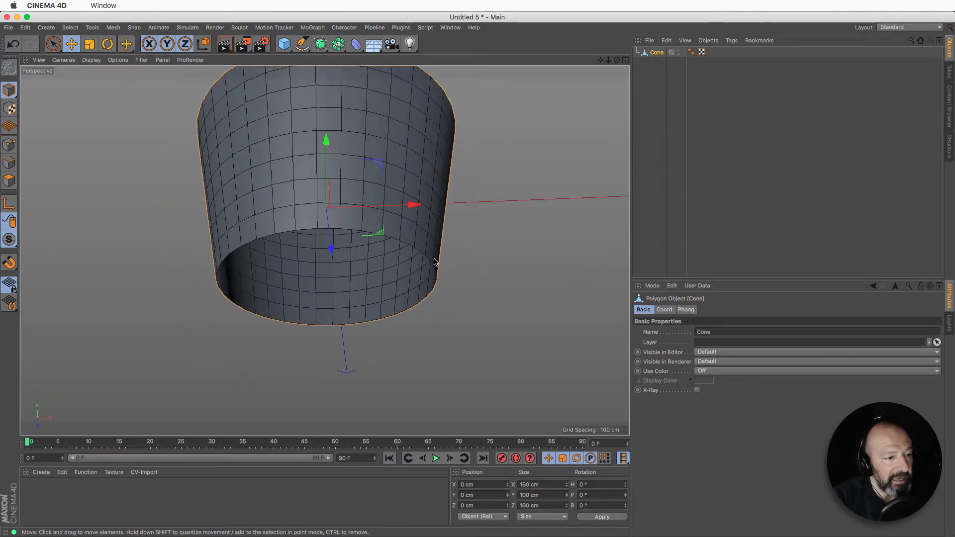
pyautogui.click(11, 182)
pyautogui.rightClick(129, 217)
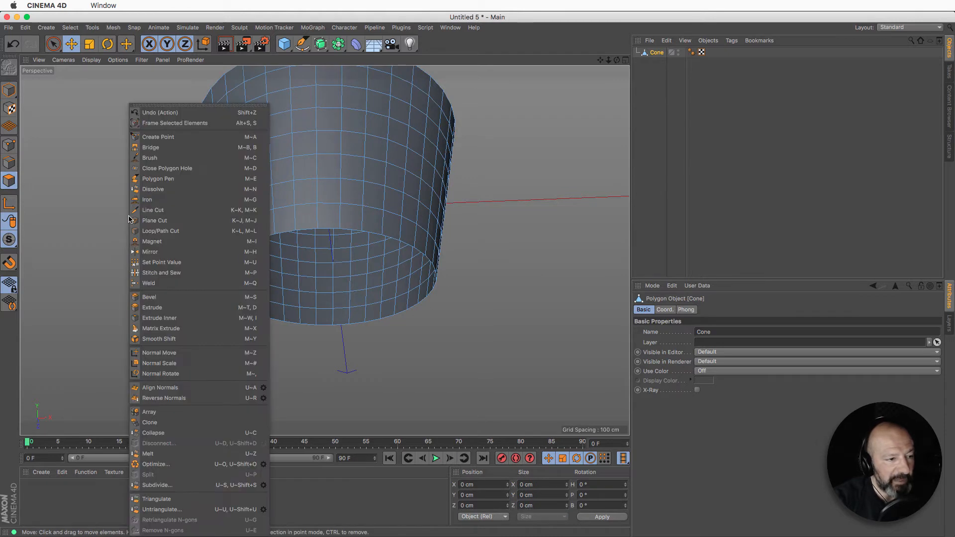
pyautogui.click(170, 168)
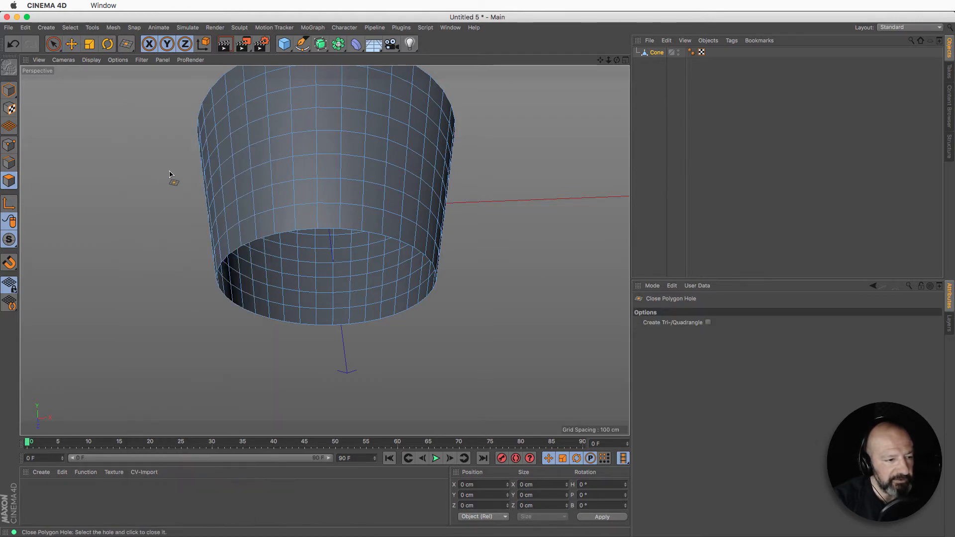
pyautogui.click(263, 239)
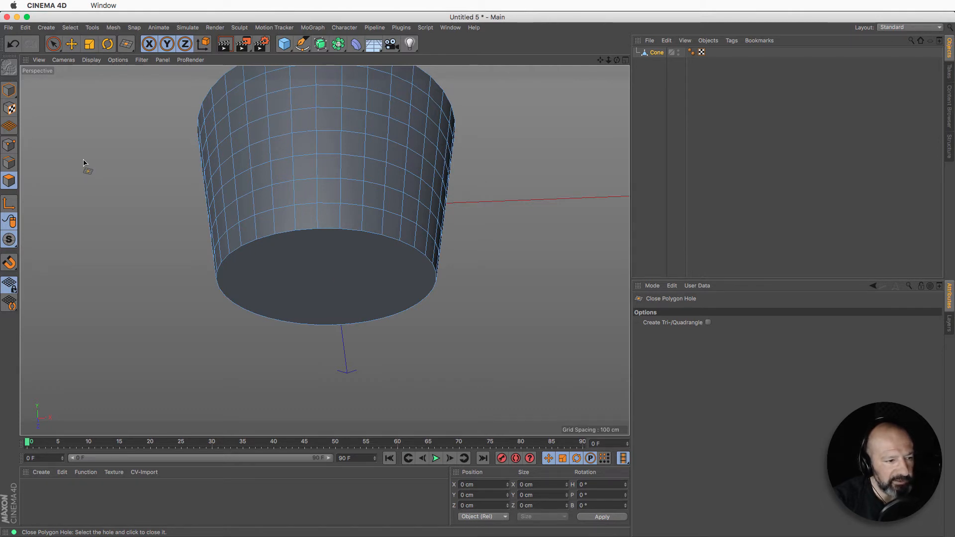
# - Return to model mode and switch the interface layout to BP - UV Edit
pyautogui.click(9, 91)
pyautogui.keyDown('alt'); pyautogui.moveTo(230, 213); pyautogui.dragTo(360, 282); pyautogui.keyUp('alt')
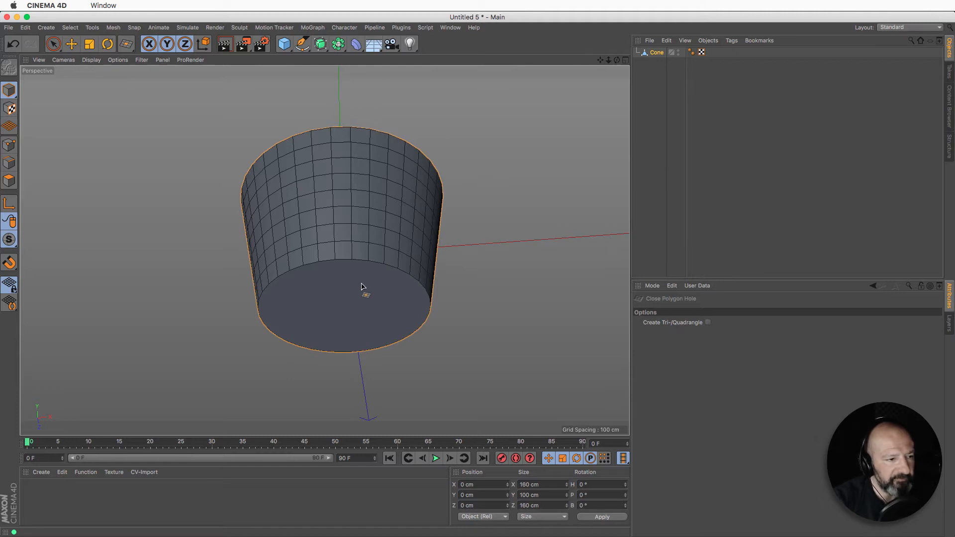
pyautogui.click(902, 27)
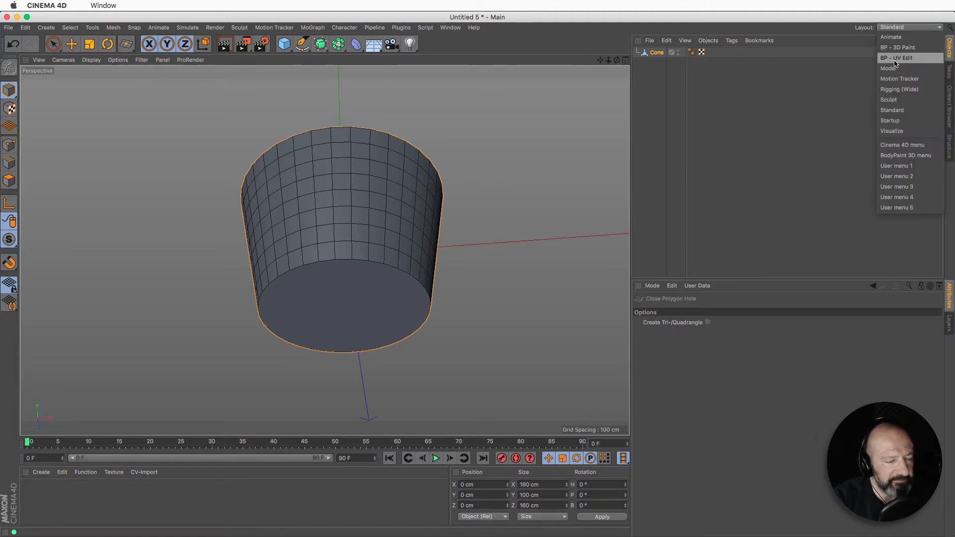
pyautogui.click(895, 59)
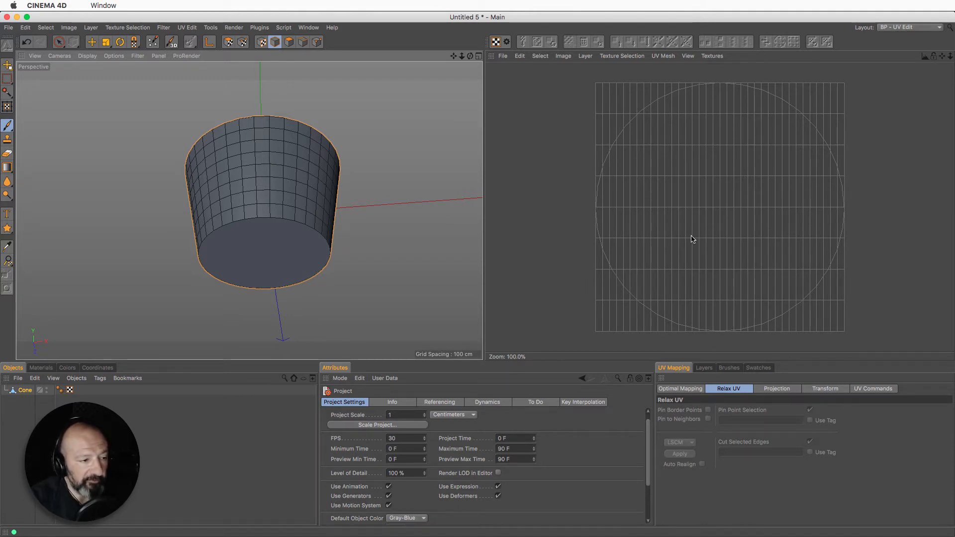
# - Select the cone's bottom cap in UV polygon mode with Live Selection
pyautogui.click(227, 42)
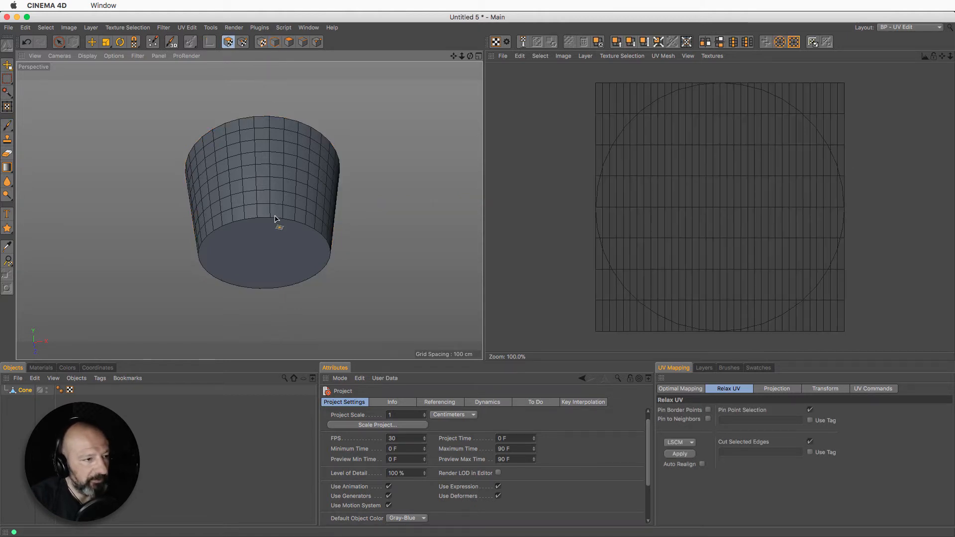
pyautogui.click(26, 391)
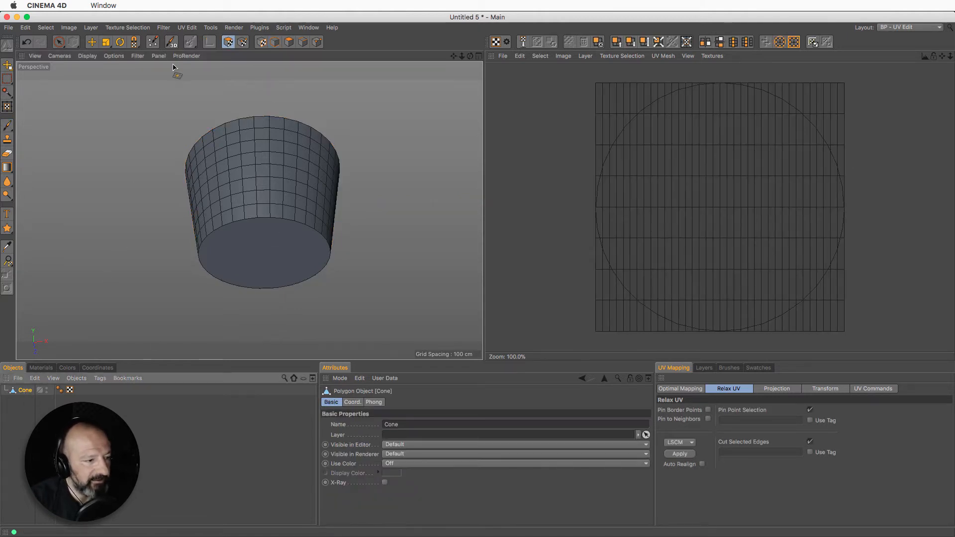
pyautogui.click(59, 42)
pyautogui.click(262, 256)
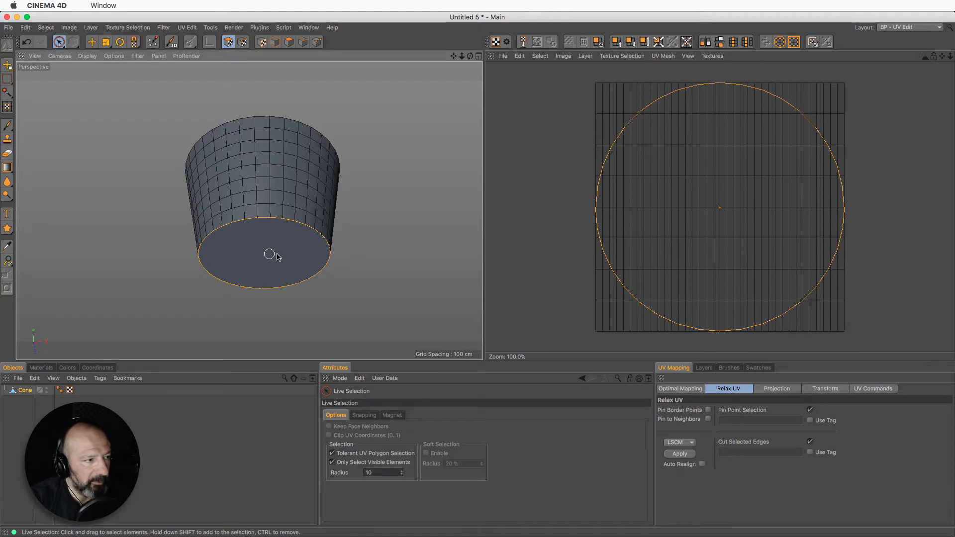
# - Move the bottom cap's UV island beside the wall's UVs by setting its U position to -0.5
pyautogui.click(91, 42)
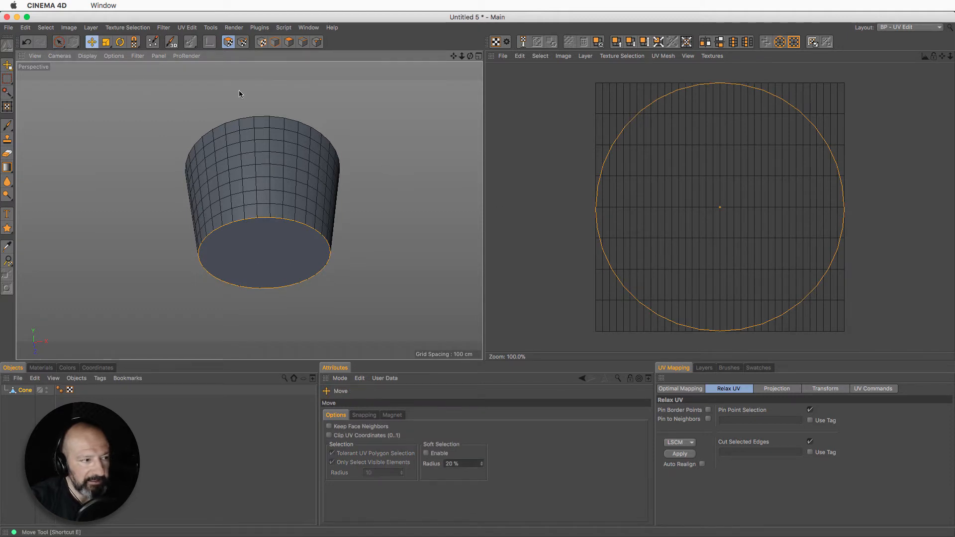
pyautogui.scroll(-5, 731, 248)
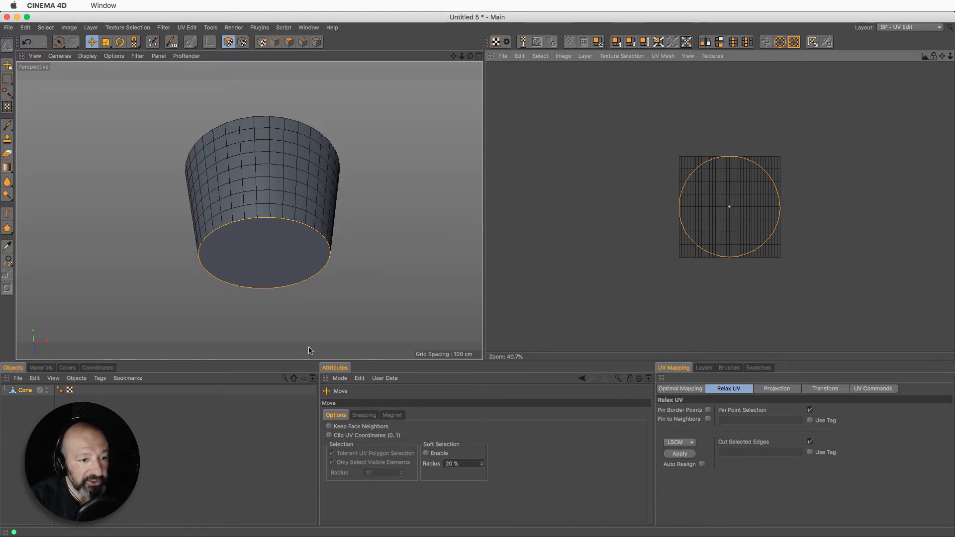
pyautogui.click(98, 368)
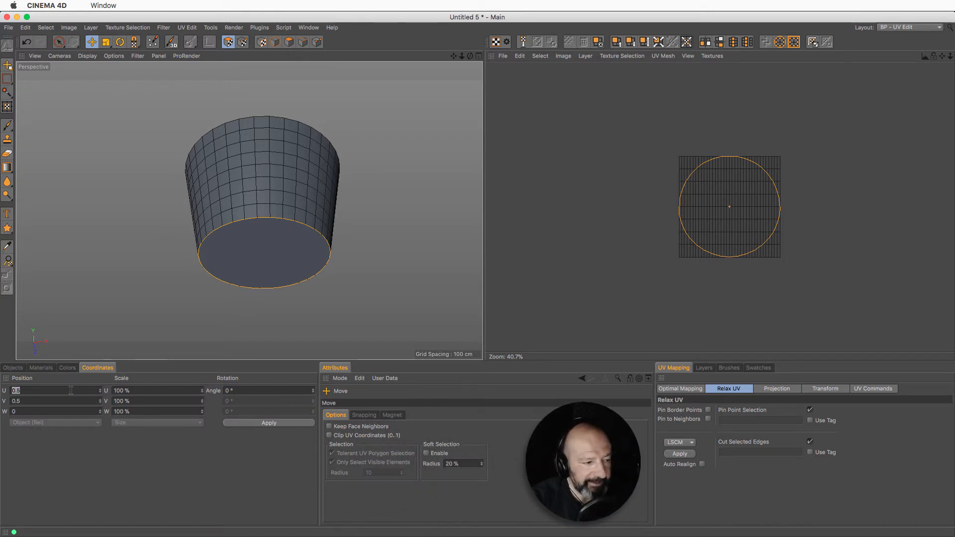
pyautogui.write('-0.5')
pyautogui.press('Return')
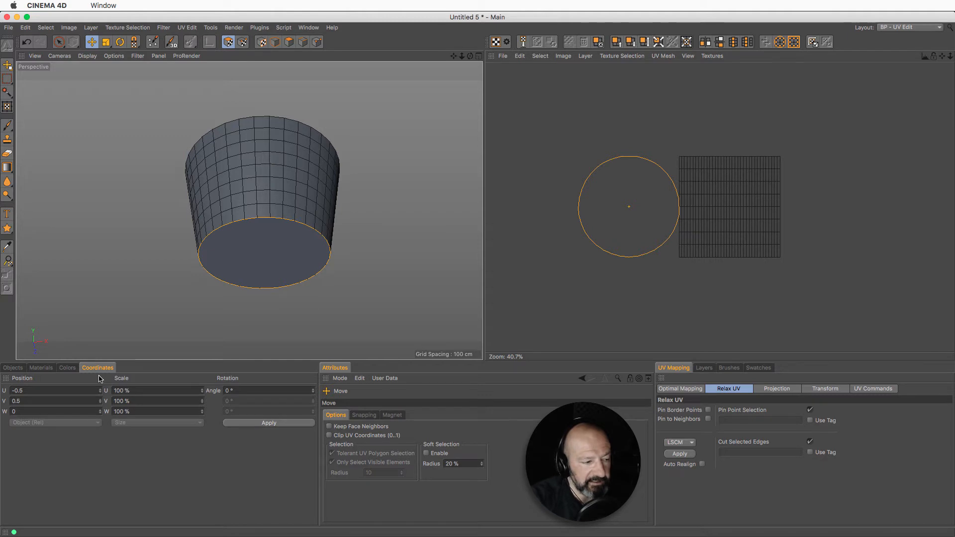
# - Hide the selected bottom cap polygon so only the side wall is shown
pyautogui.click(824, 388)
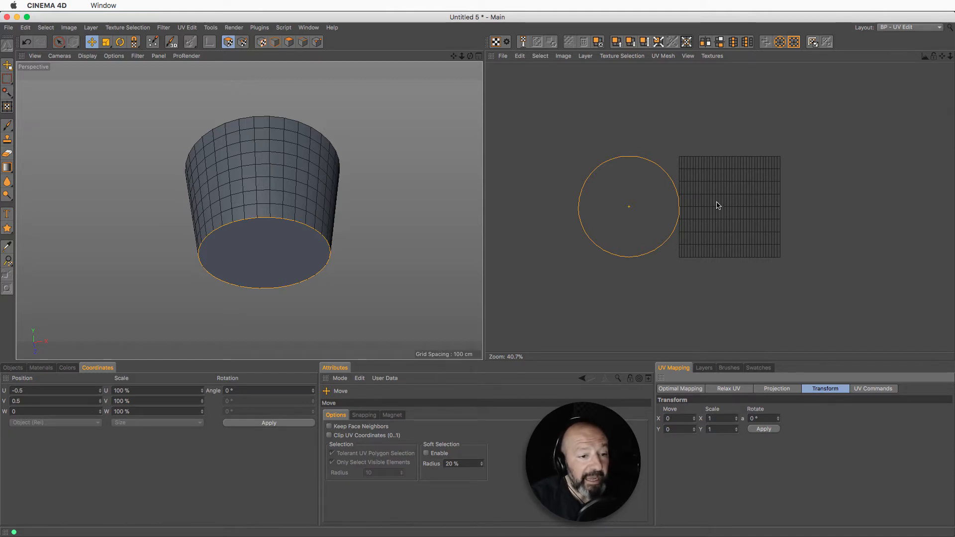
pyautogui.click(46, 28)
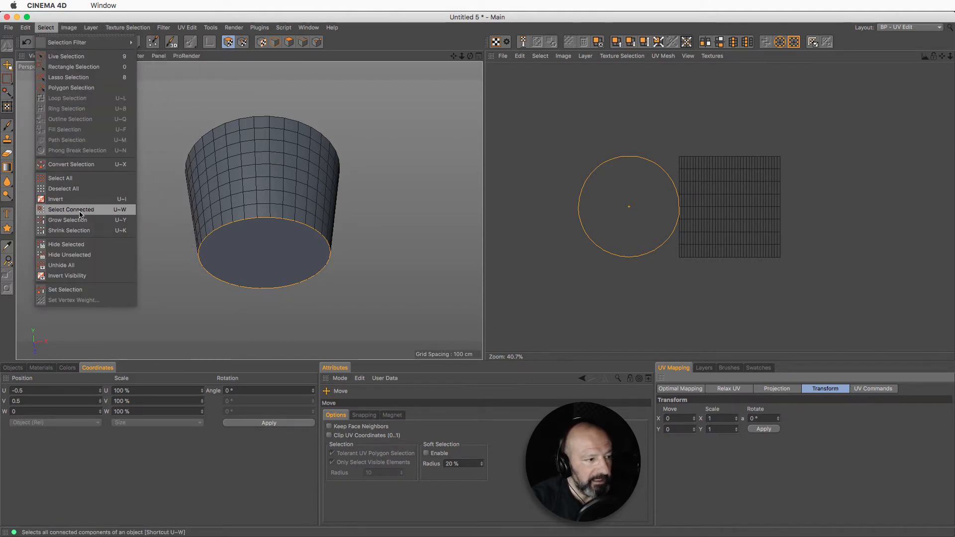
pyautogui.click(93, 246)
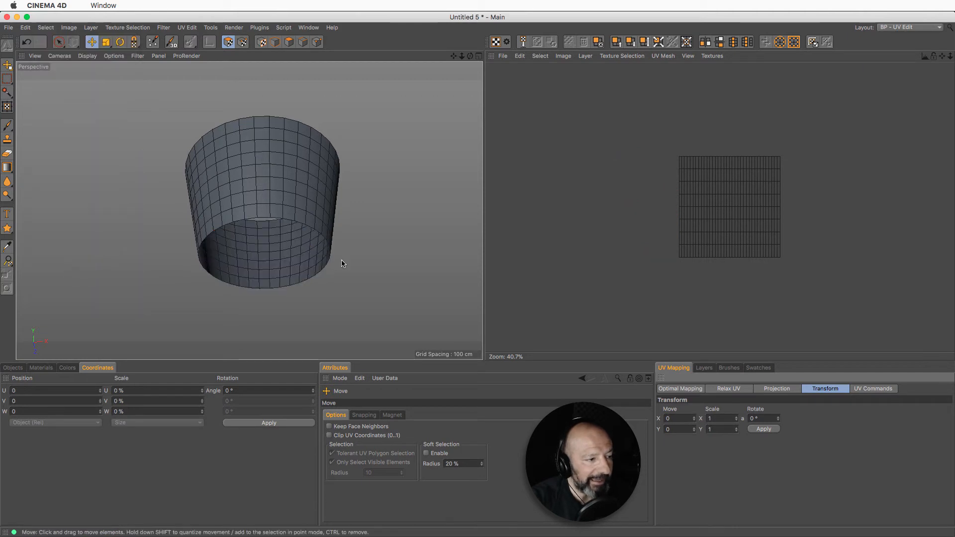
# - Select the full-height vertical line of edges on the cone's back wall in edge mode
pyautogui.click(303, 42)
pyautogui.keyDown('alt'); pyautogui.moveTo(317, 204); pyautogui.dragTo(315, 151); pyautogui.keyUp('alt')
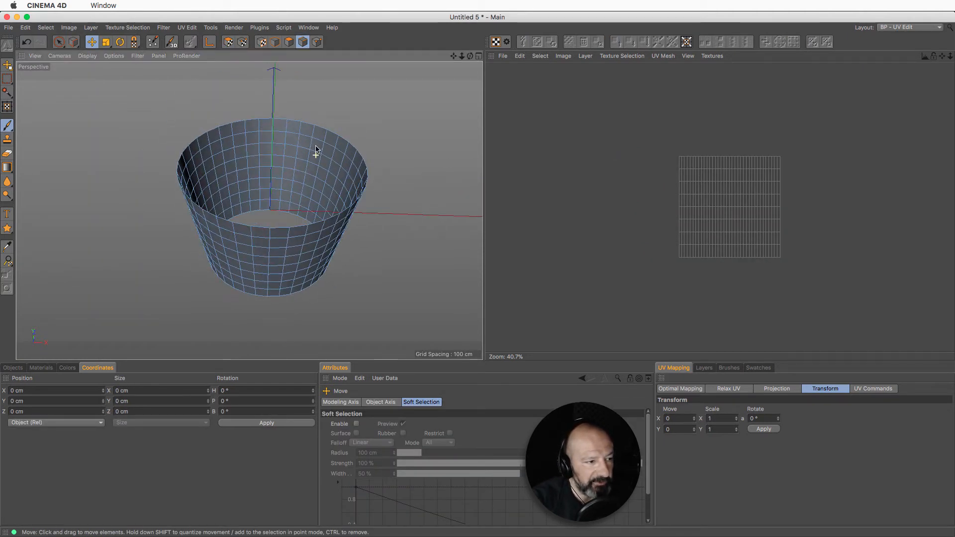
pyautogui.click(272, 153)
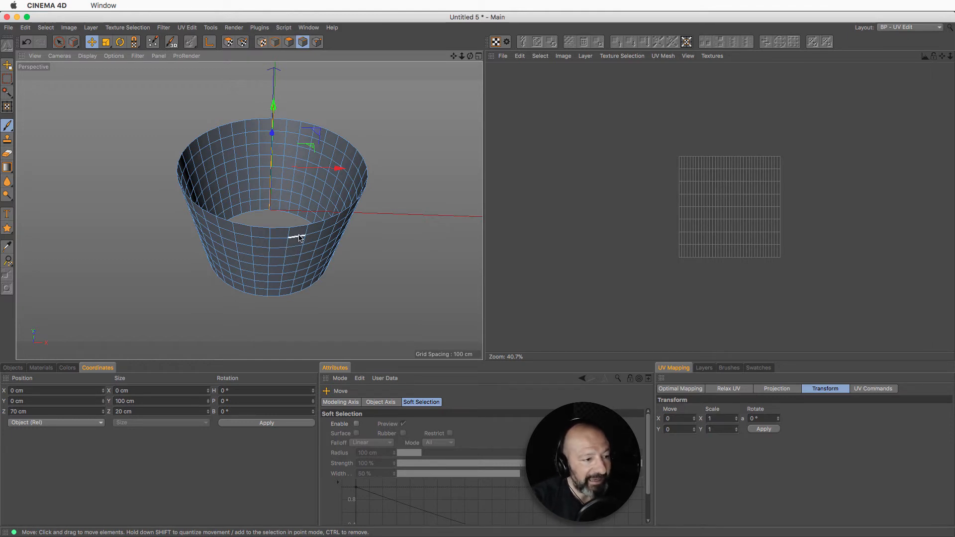
# - Enlarge the Front view to show the cone's wall alone and switch to point mode
pyautogui.click(478, 57)
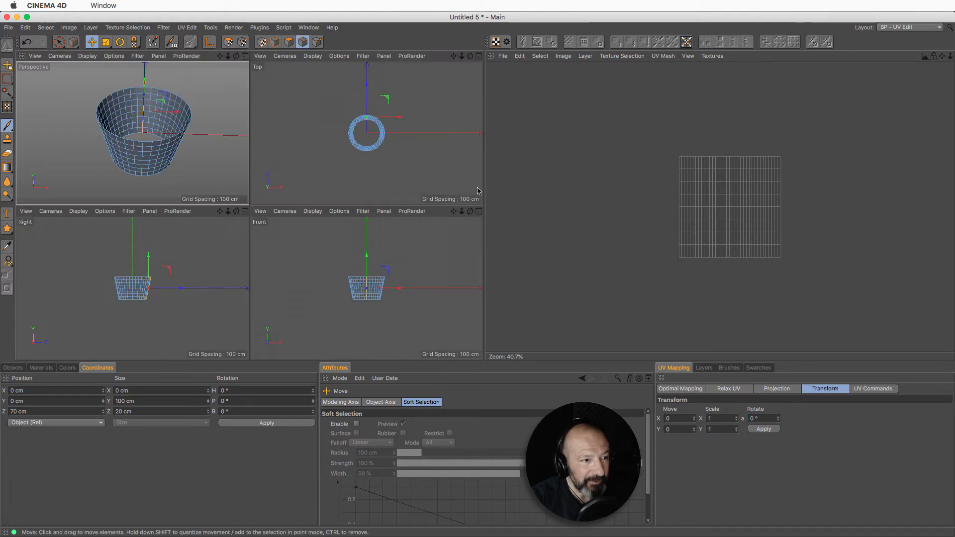
pyautogui.click(478, 212)
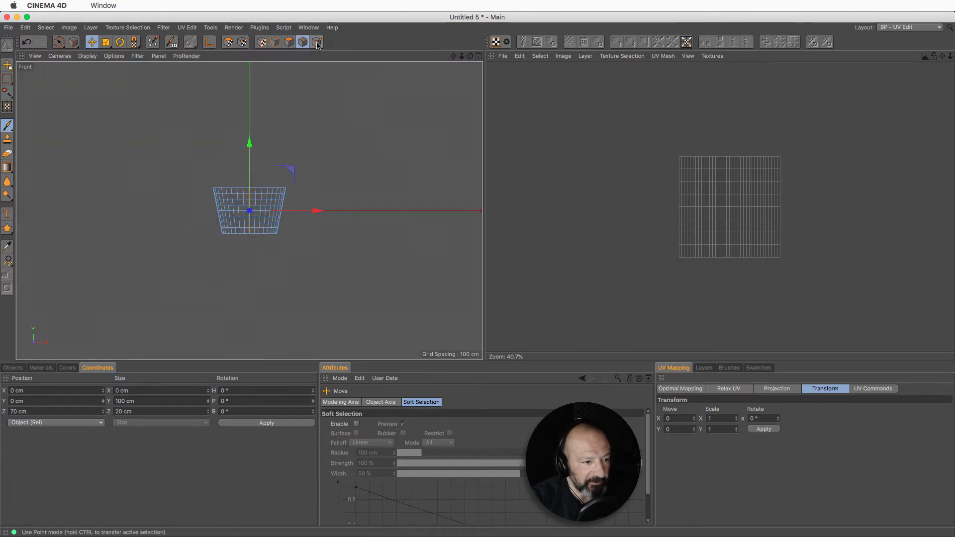
pyautogui.click(316, 42)
pyautogui.moveTo(249, 215); pyautogui.dragTo(299, 207)
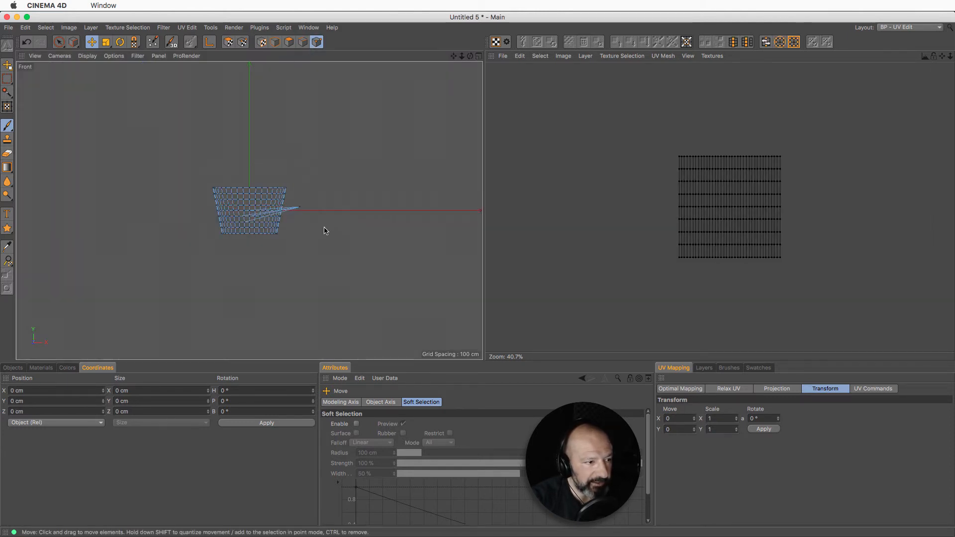
pyautogui.press('super+z')
# - Select three neighbouring points midway up the wall's central vertical line in the Front view with Live Selection
pyautogui.scroll(5, 309, 215)
pyautogui.scroll(4, 309, 215)
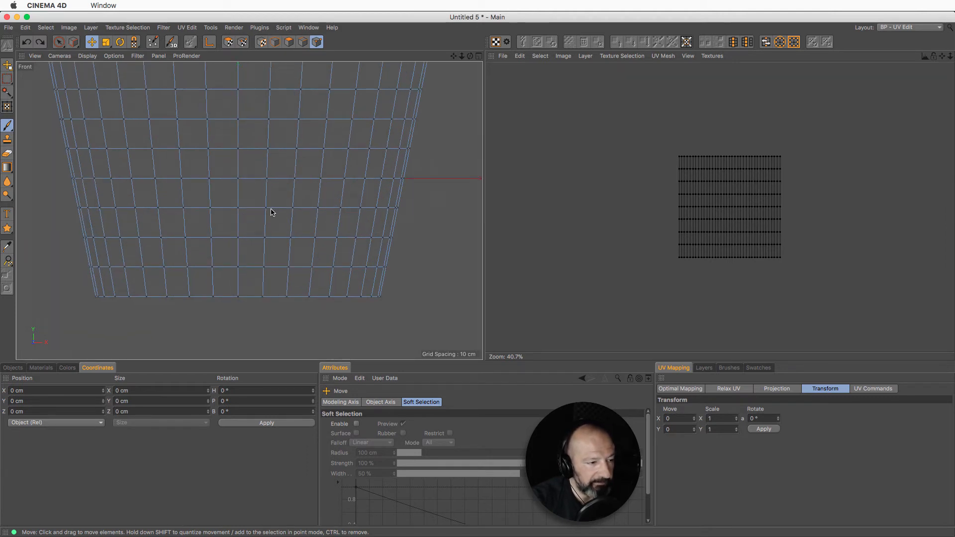
pyautogui.click(58, 42)
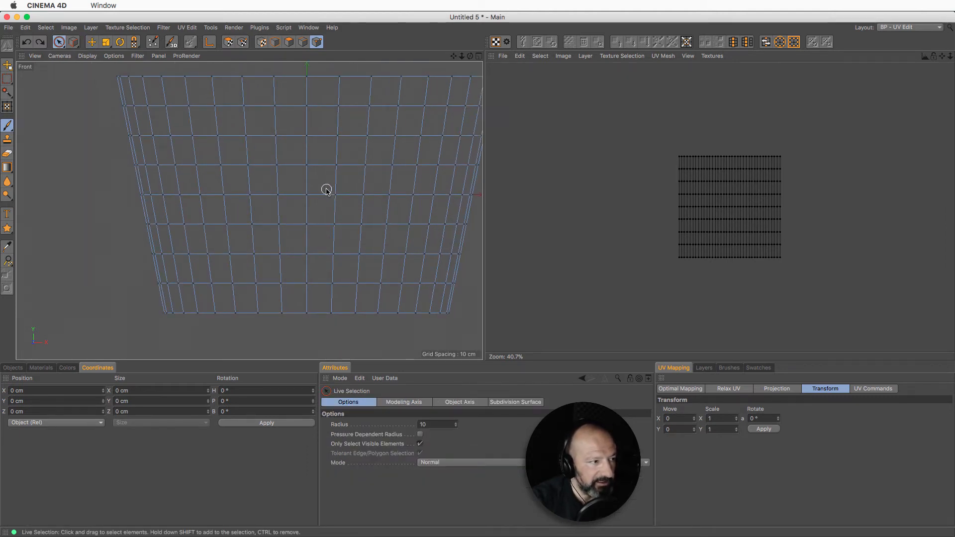
pyautogui.click(306, 195)
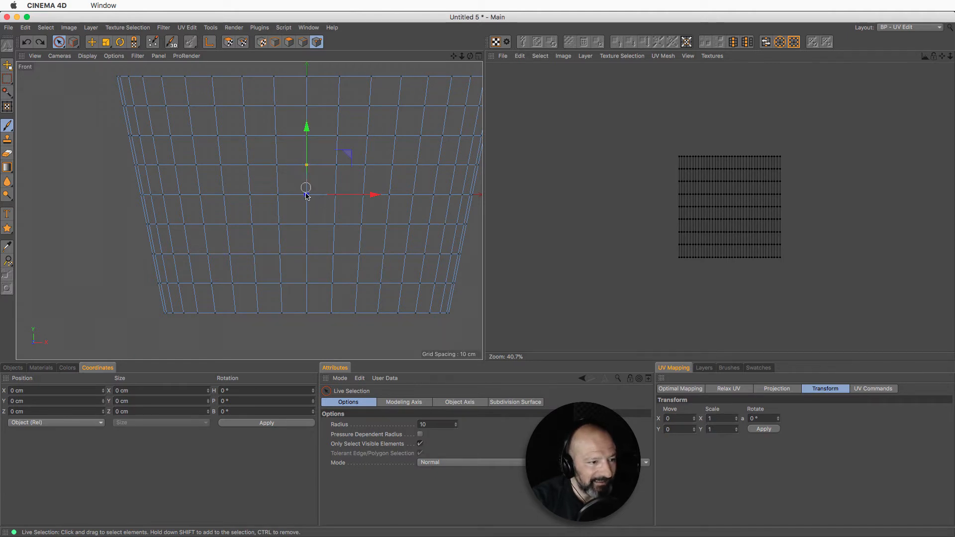
pyautogui.moveTo(304, 234); pyautogui.dragTo(307, 166)
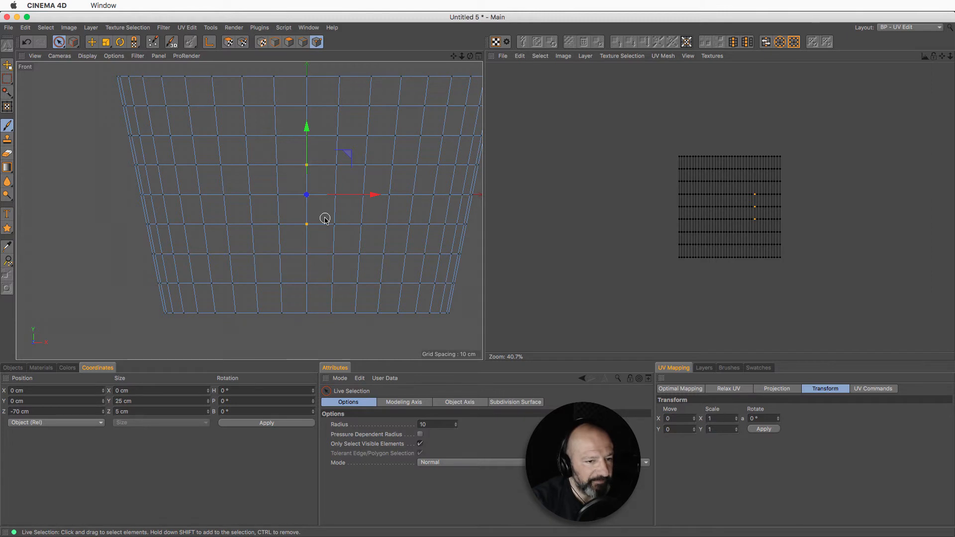
pyautogui.keyDown('alt'); pyautogui.moveTo(421, 141); pyautogui.dragTo(382, 143, button='middle'); pyautogui.keyUp('alt')
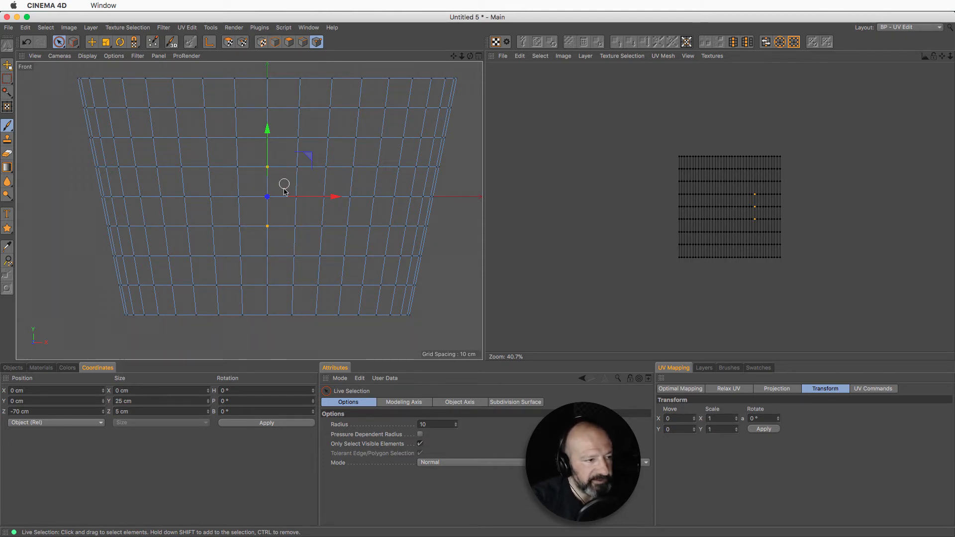
# - Select all of the wall's UV polygons and apply a Frontal projection from the Front view
pyautogui.press('Return')
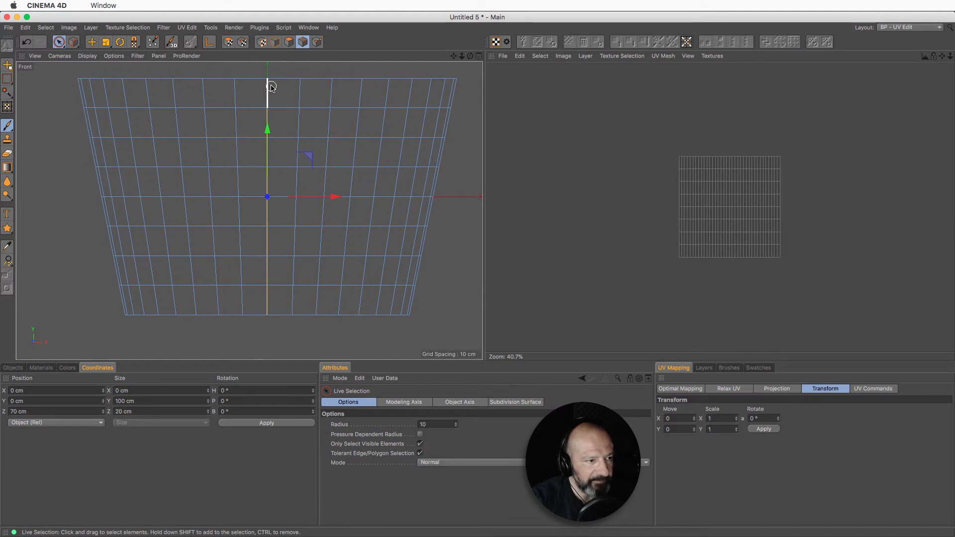
pyautogui.press('Return')
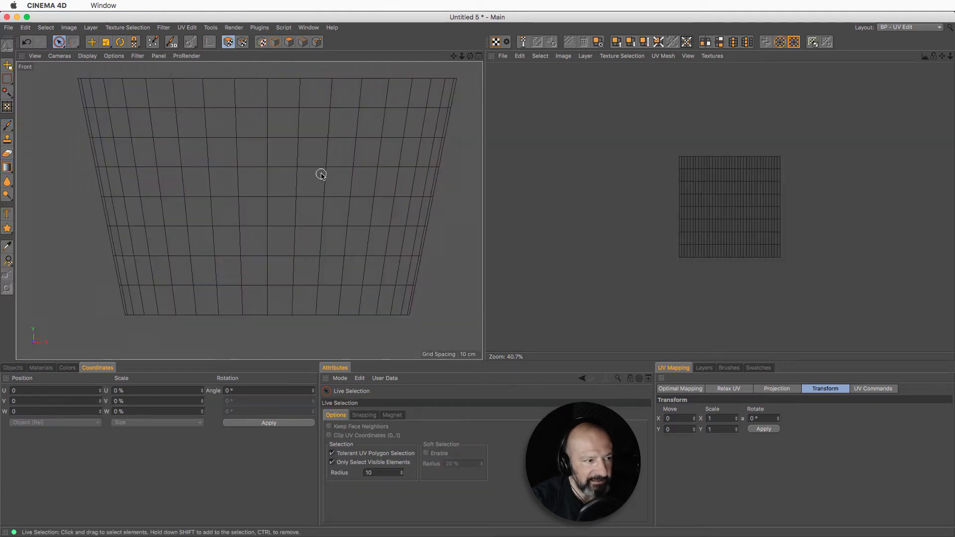
pyautogui.press('super+a')
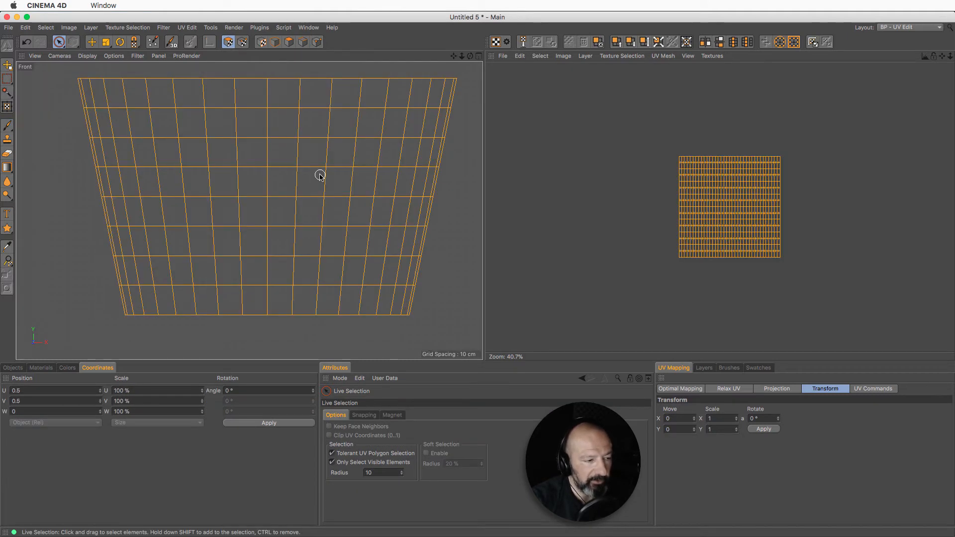
pyautogui.click(779, 389)
pyautogui.click(741, 410)
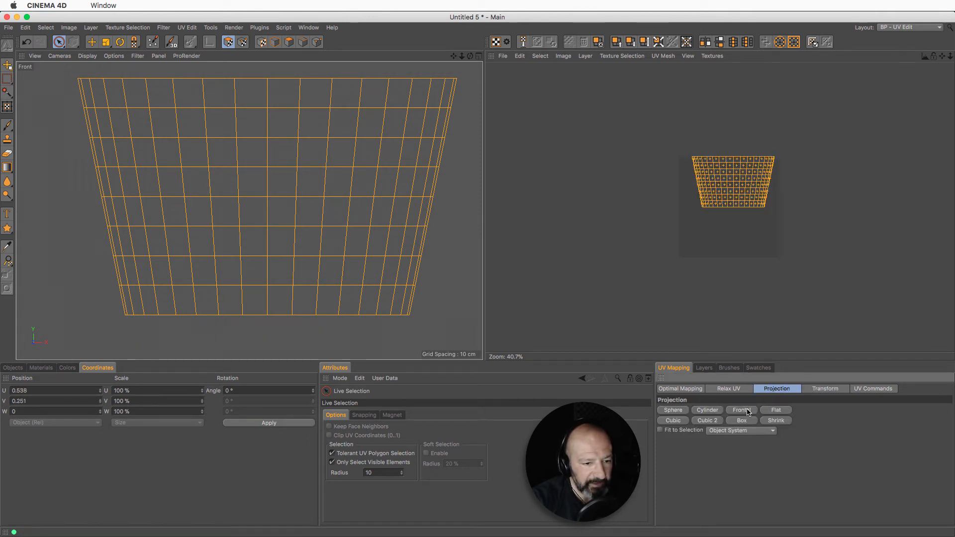
pyautogui.scroll(10, 747, 192)
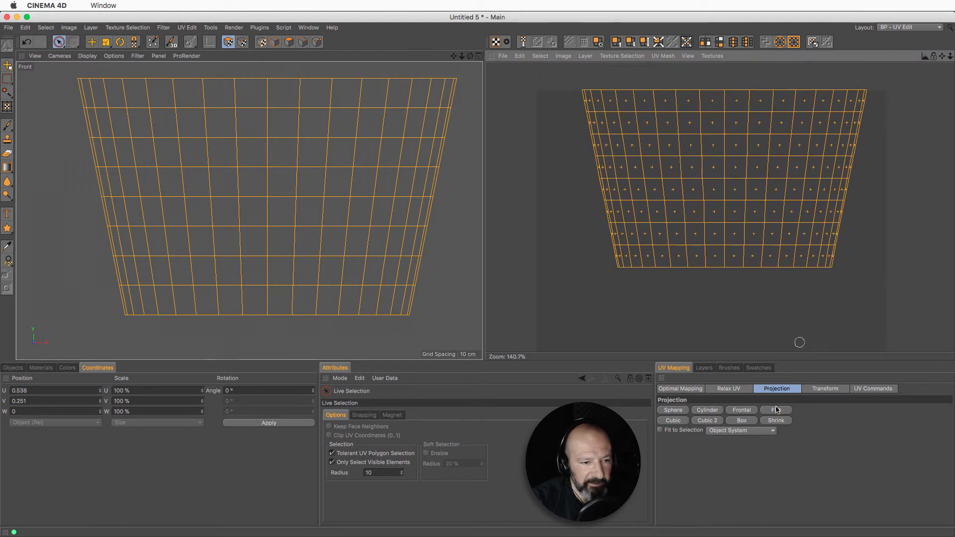
# - Relax all of the wall's UVs with LSCM, pinning the selected points and cutting the selected edges
pyautogui.click(729, 389)
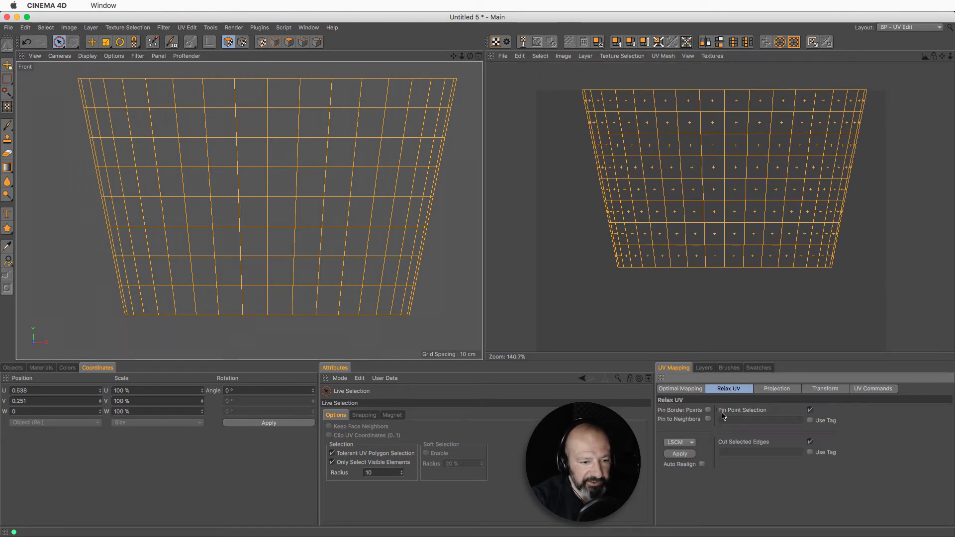
pyautogui.click(316, 41)
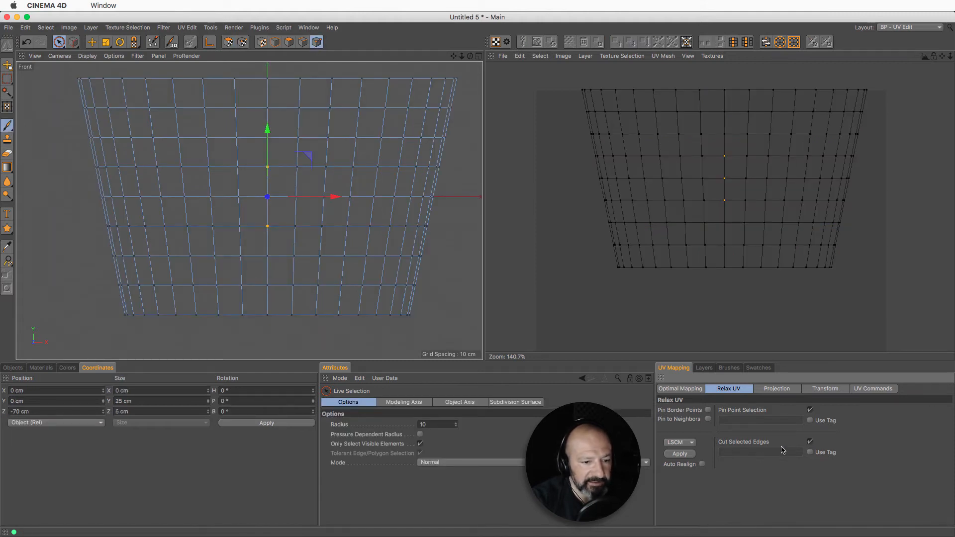
pyautogui.click(302, 41)
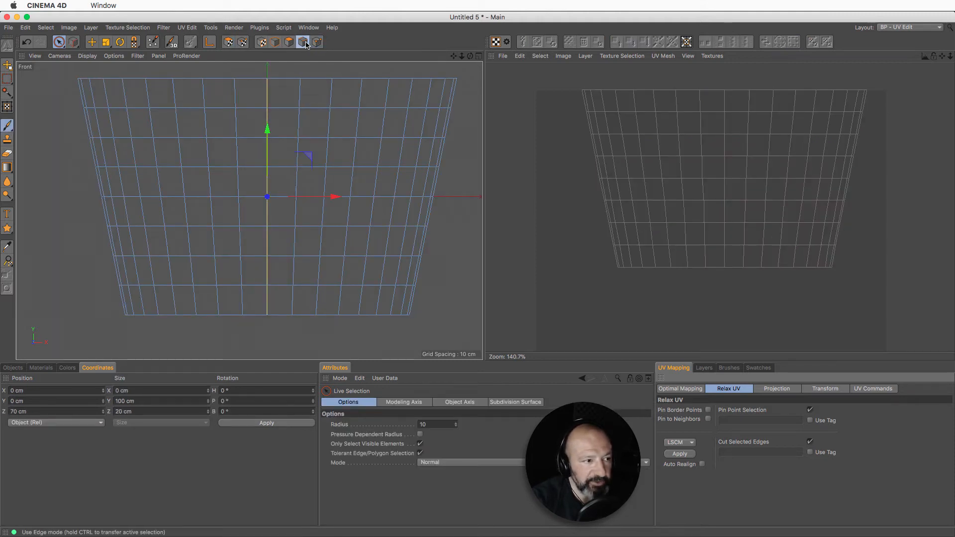
pyautogui.click(228, 42)
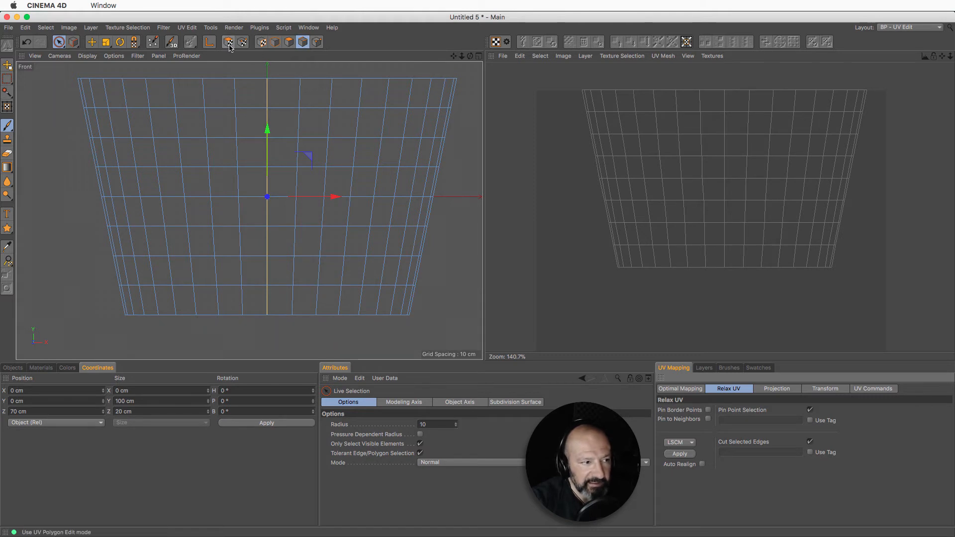
pyautogui.hotkey('ctrl', 'a')
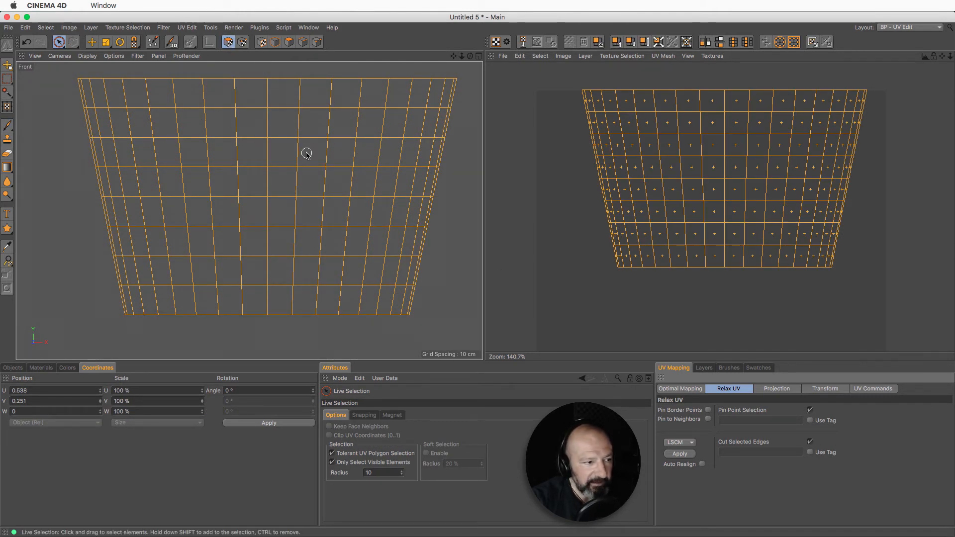
pyautogui.click(680, 454)
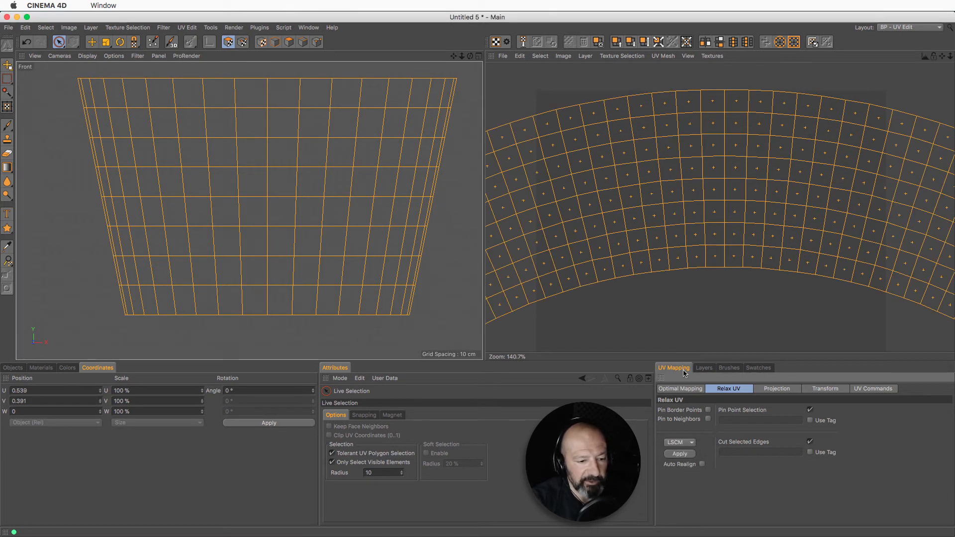
pyautogui.scroll(-5, 708, 221)
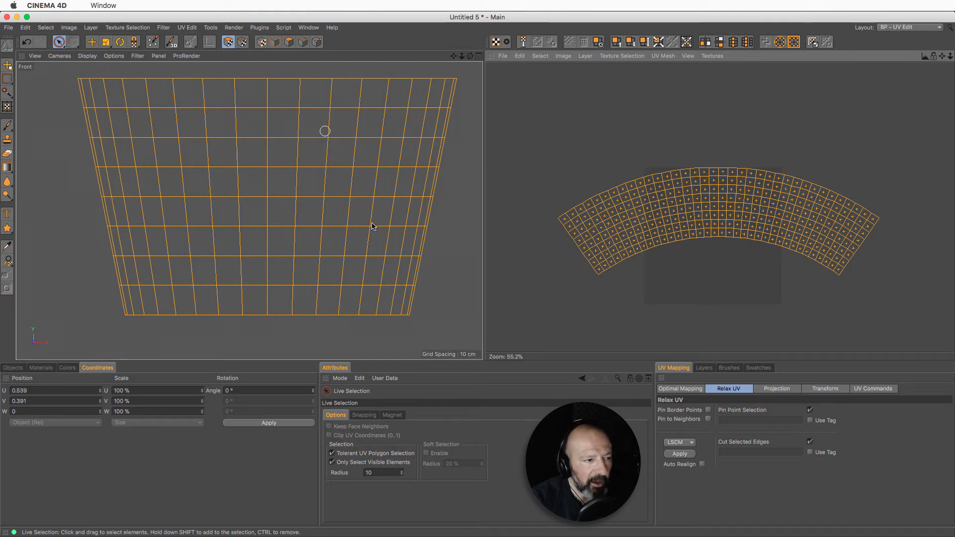
# - Reapply the Frontal projection to the wall's UVs and return to the enlarged Perspective view
pyautogui.click(776, 389)
pyautogui.click(749, 411)
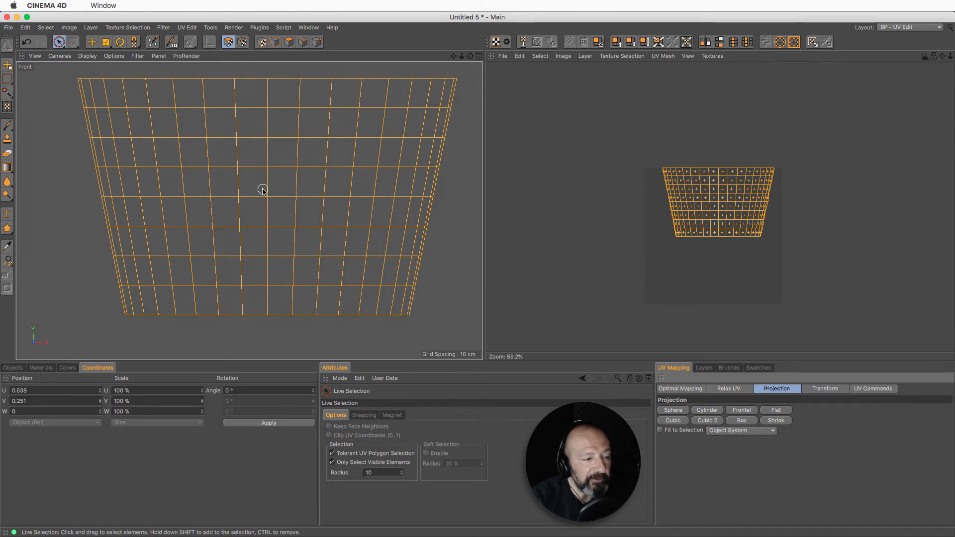
pyautogui.click(478, 56)
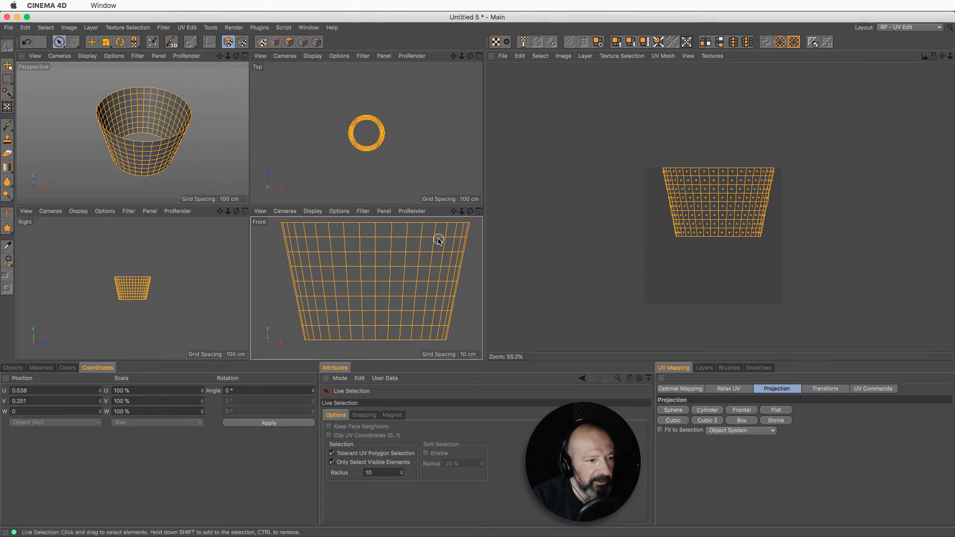
pyautogui.click(207, 56)
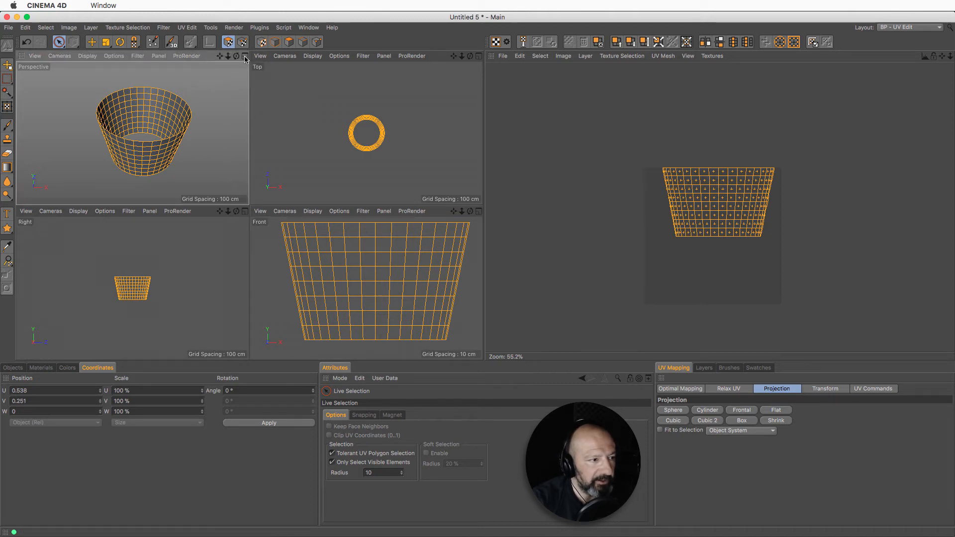
pyautogui.click(245, 57)
# - Switch to the Standard layout and add a camera to the scene
pyautogui.click(919, 28)
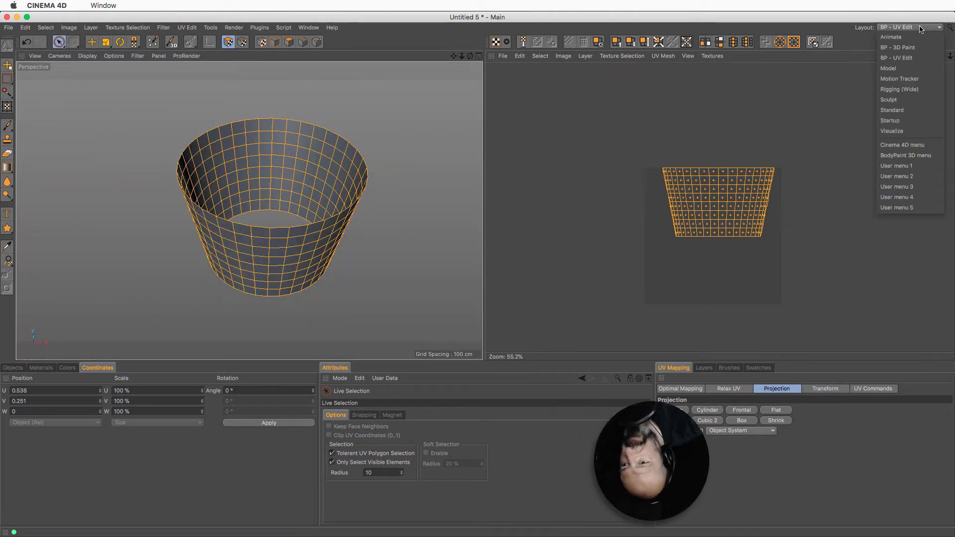
pyautogui.click(922, 109)
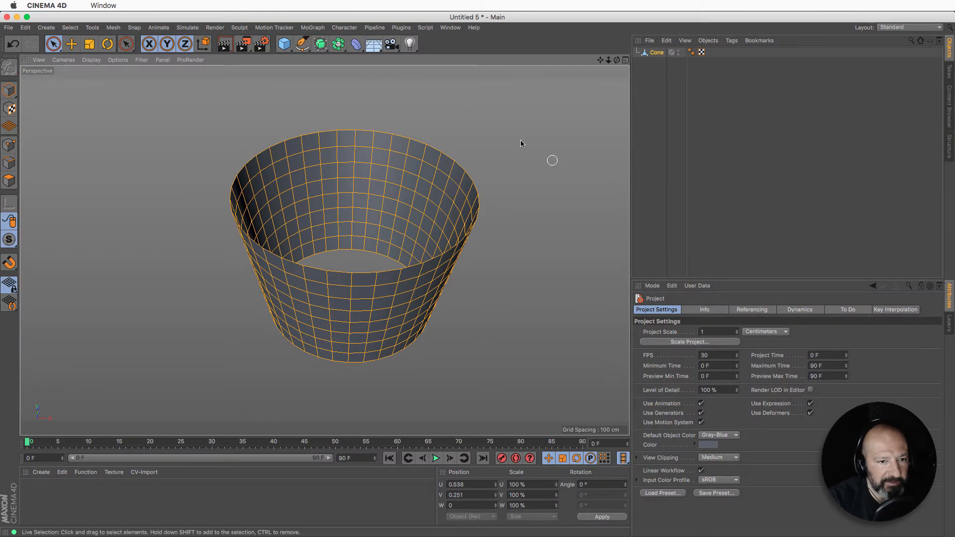
pyautogui.click(392, 44)
# - Rotate the camera in the enlarged Right view to a pitch of about 15°, using model mode
pyautogui.click(625, 59)
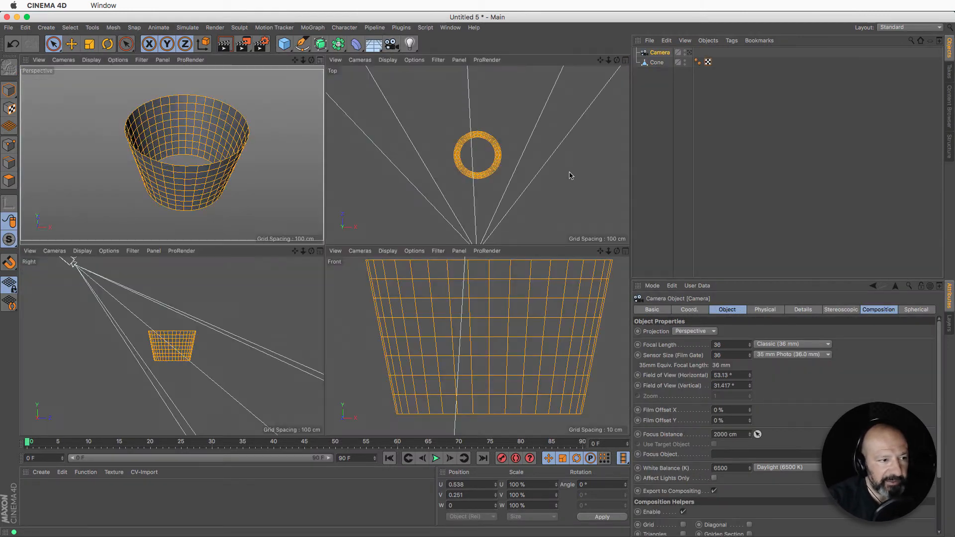
pyautogui.click(320, 250)
pyautogui.scroll(-3, 332, 202)
pyautogui.press('r')
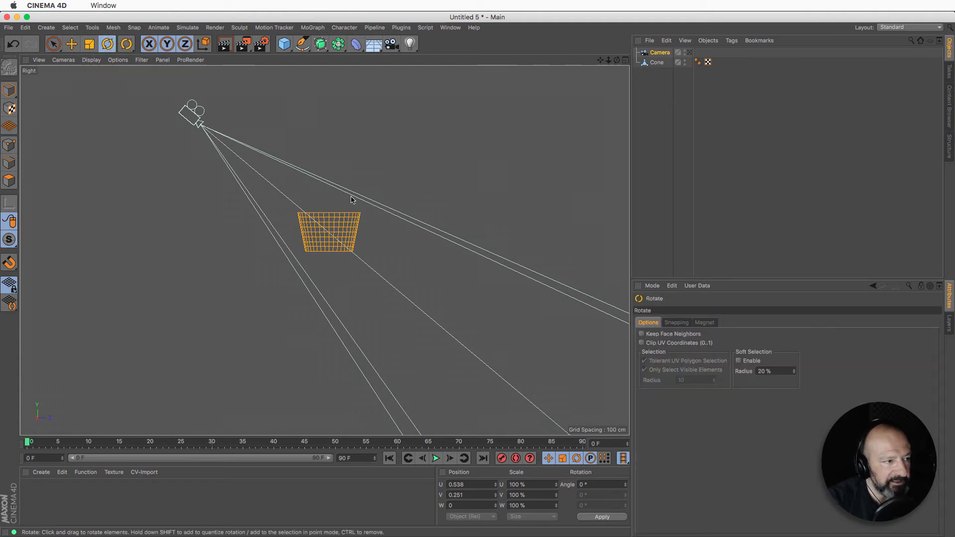
pyautogui.click(9, 90)
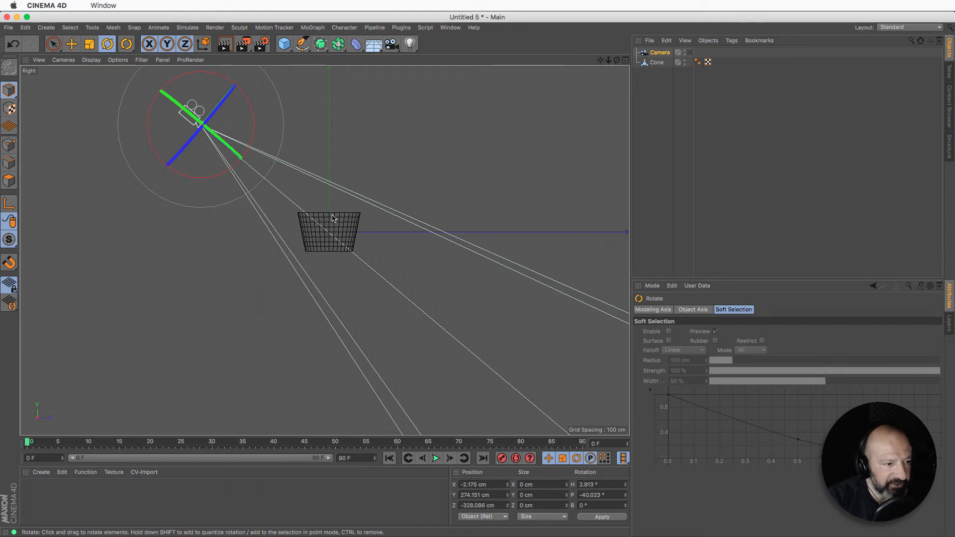
pyautogui.moveTo(420, 226); pyautogui.dragTo(343, 184)
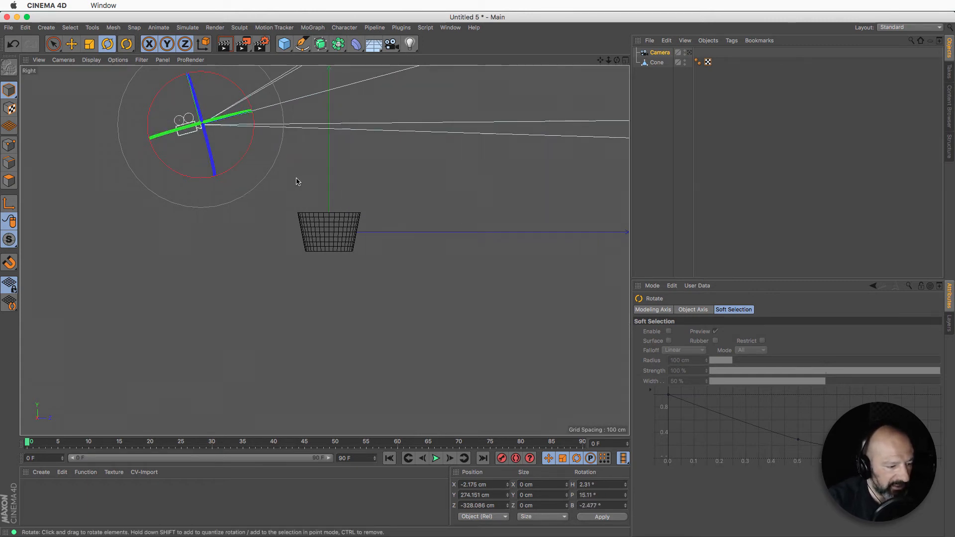
# - Move the camera in the Right view against the sloping wall, to about Y -8.7 cm and Z -69 cm
pyautogui.press('e')
pyautogui.moveTo(251, 218); pyautogui.dragTo(351, 329)
pyautogui.keyDown('alt'); pyautogui.moveTo(298, 232); pyautogui.dragTo(375, 216, button='right'); pyautogui.keyUp('alt')
pyautogui.moveTo(409, 359); pyautogui.dragTo(363, 304)
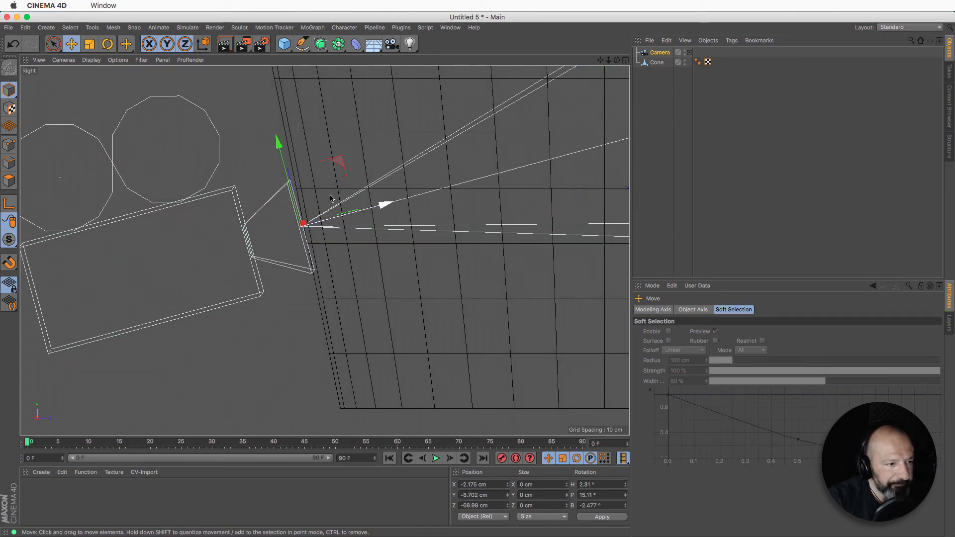
pyautogui.keyDown('alt'); pyautogui.moveTo(288, 175); pyautogui.dragTo(373, 177, button='right'); pyautogui.keyUp('alt')
pyautogui.keyDown('alt'); pyautogui.moveTo(373, 233); pyautogui.dragTo(371, 170, button='middle'); pyautogui.keyUp('alt')
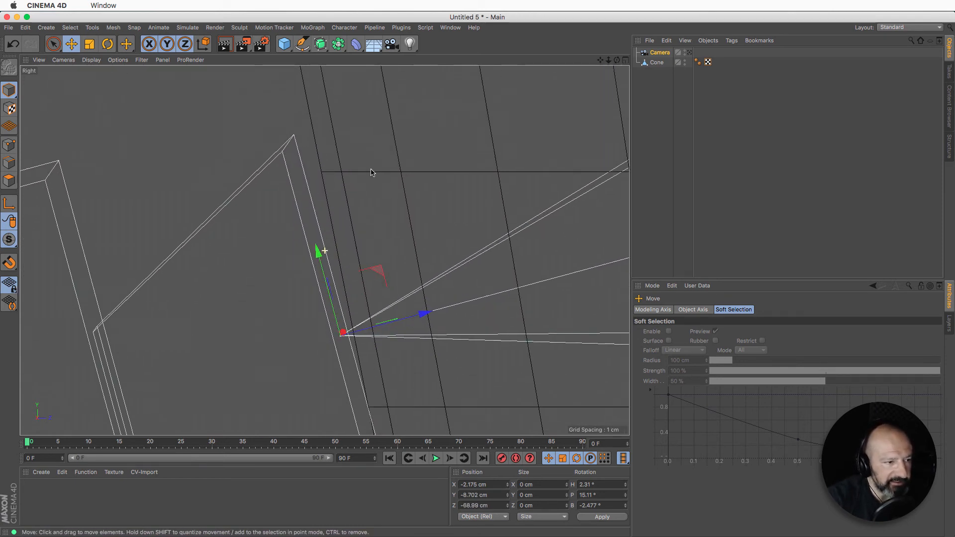
# - Fine-tune the camera's pitch to about 11.3° so its front face runs parallel to the sloping wall
pyautogui.press('r')
pyautogui.moveTo(467, 150); pyautogui.dragTo(481, 158)
pyautogui.moveTo(498, 179)
pyautogui.keyDown('alt'); pyautogui.mouseDown(button='right')
pyautogui.moveTo(467, 194)
pyautogui.moveTo(488, 179)
pyautogui.mouseUp(button='right'); pyautogui.keyUp('alt')
pyautogui.keyDown('alt'); pyautogui.moveTo(461, 213); pyautogui.dragTo(455, 146, button='middle'); pyautogui.keyUp('alt')
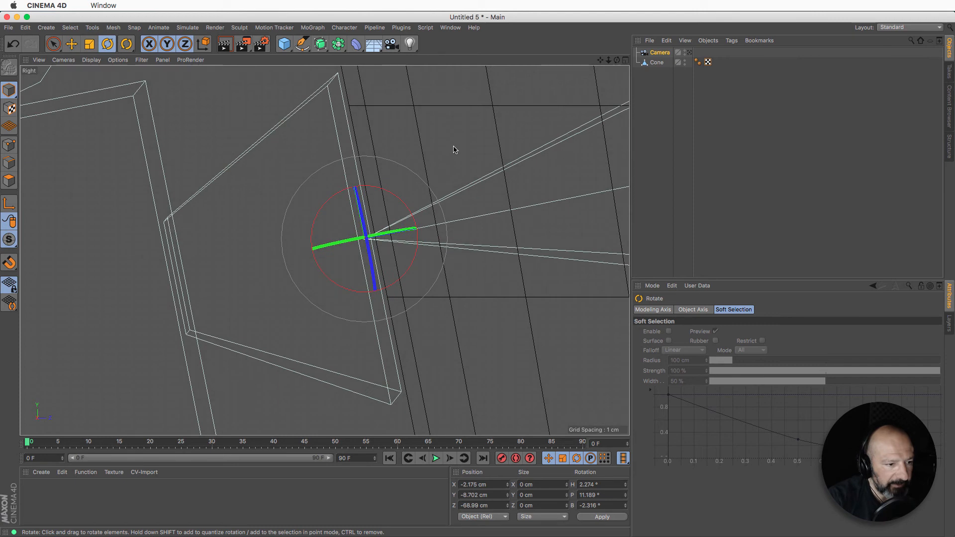
pyautogui.moveTo(473, 122); pyautogui.dragTo(473, 124)
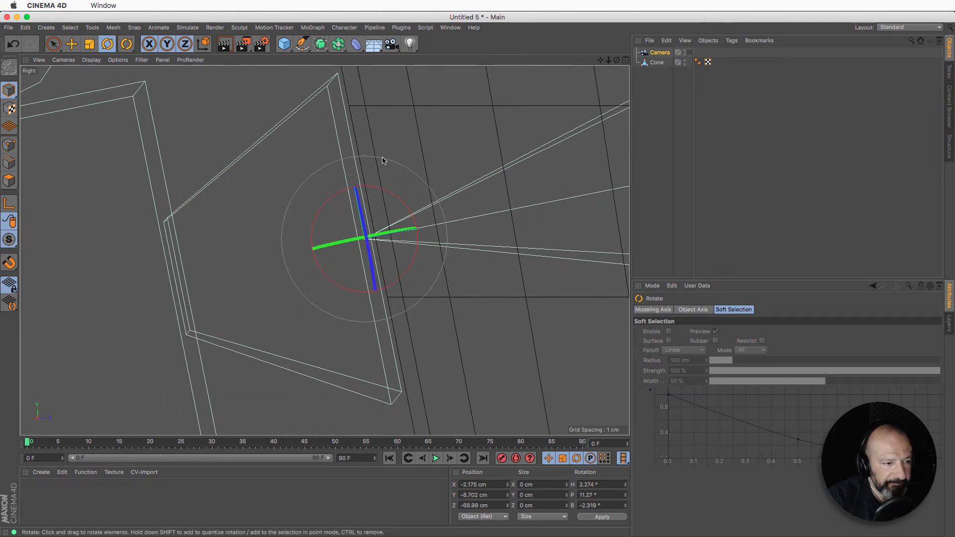
# - Return to the four-view display and select the cone's vertical seam edges opposite the camera in edge mode
pyautogui.click(625, 60)
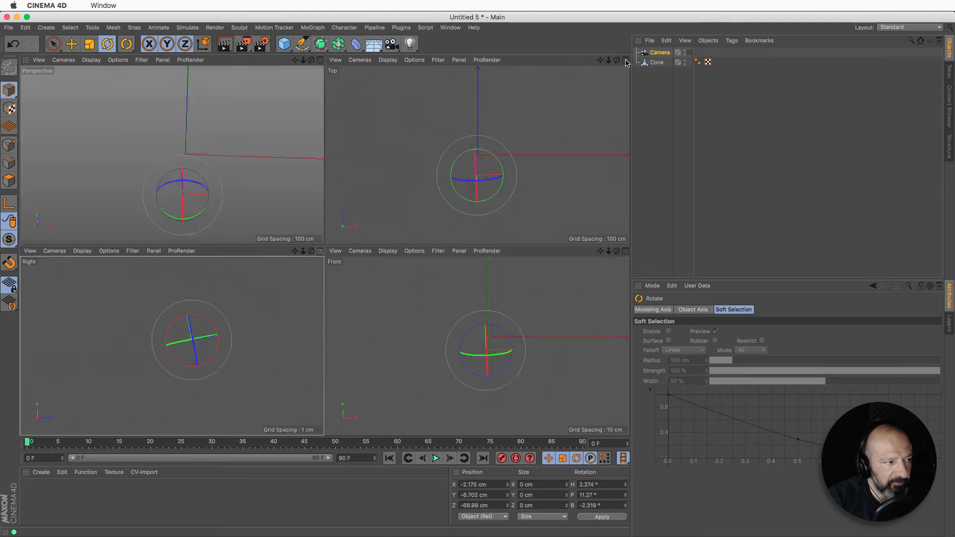
pyautogui.click(302, 305)
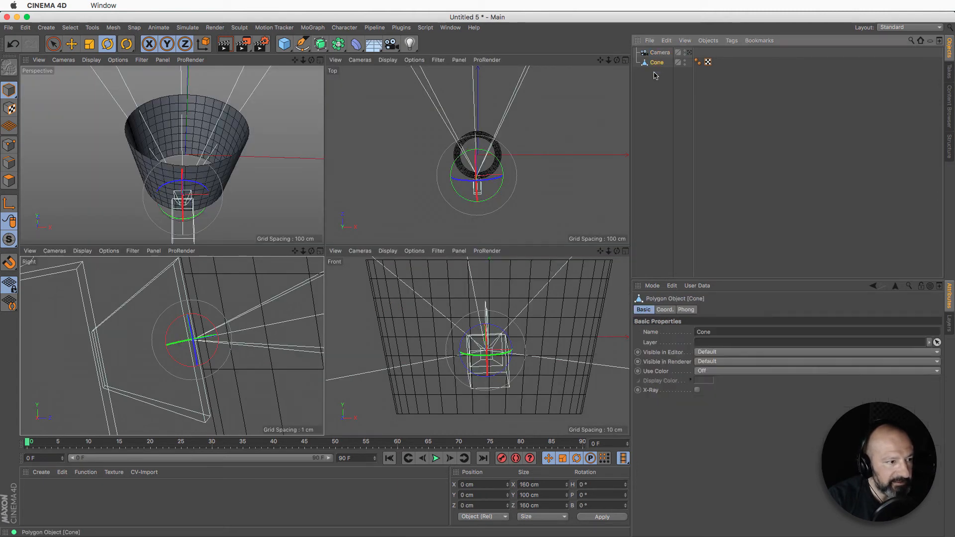
pyautogui.scroll(-10, 279, 301)
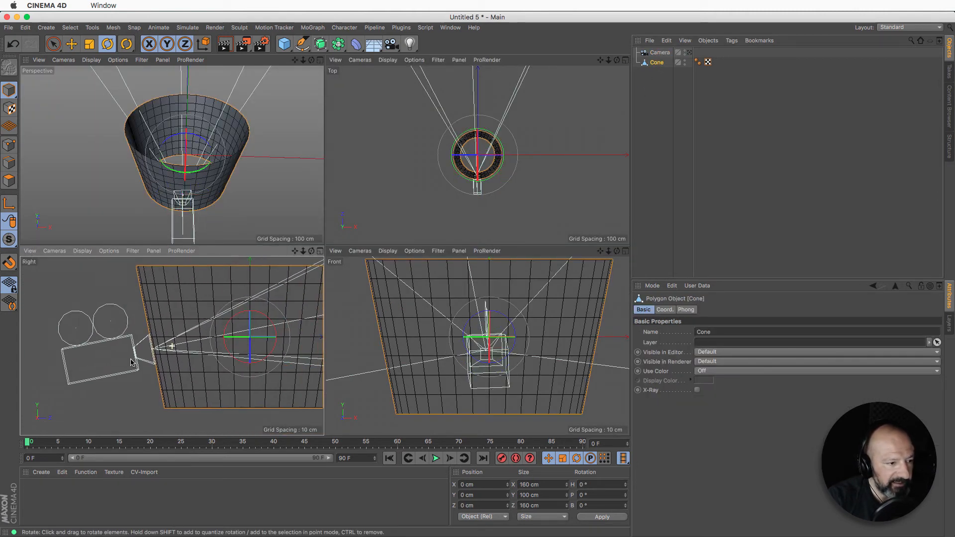
pyautogui.click(9, 163)
pyautogui.doubleClick(232, 338)
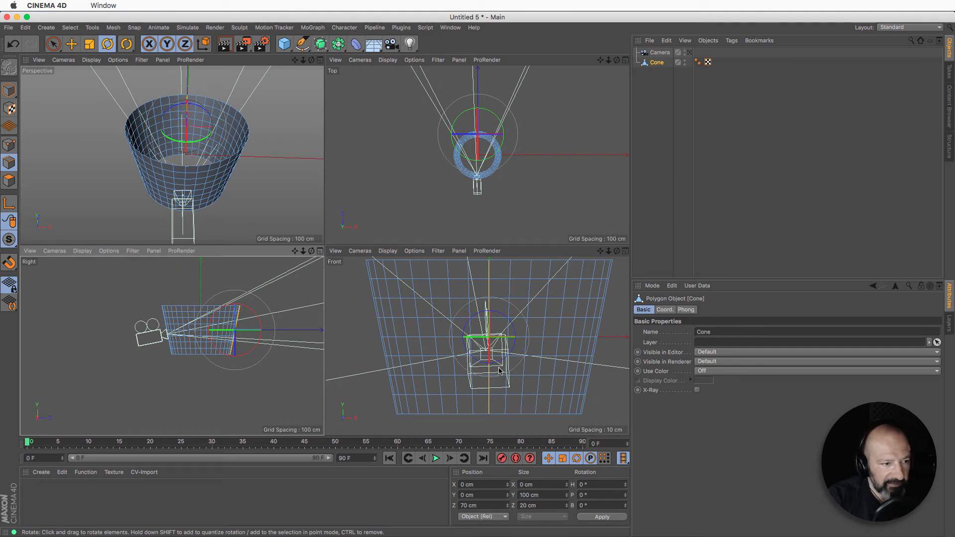
# - Select the camera in model mode and set its H and B rotation to 0°
pyautogui.click(149, 333)
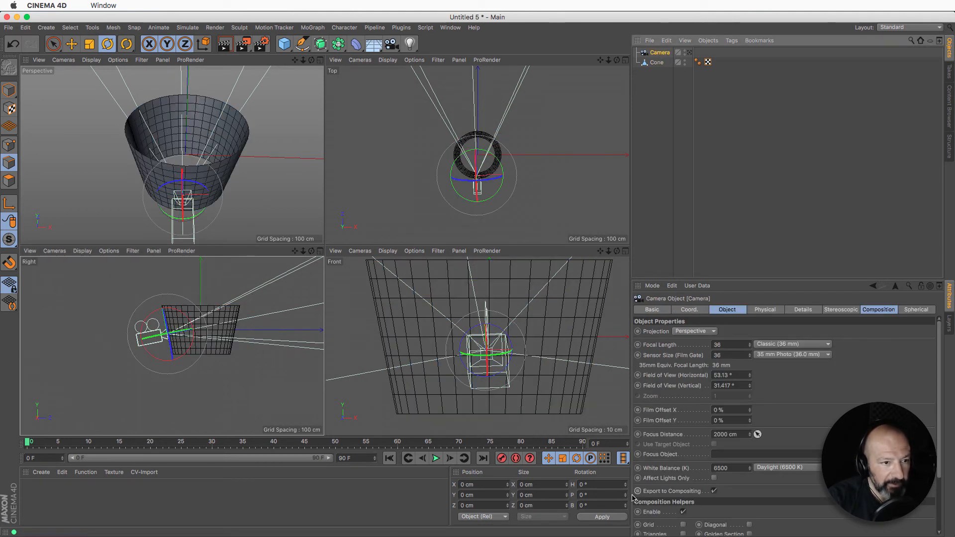
pyautogui.click(9, 90)
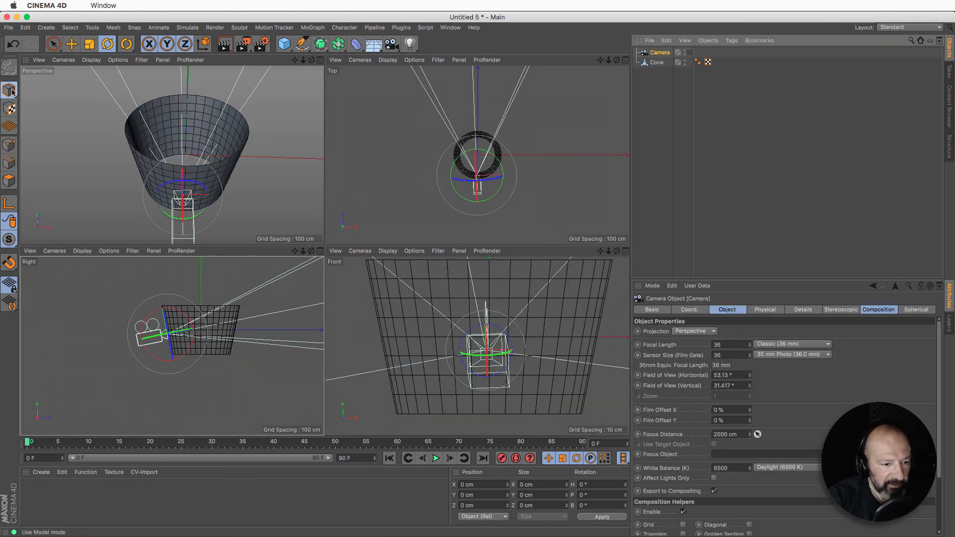
pyautogui.click(601, 484)
pyautogui.write('0')
pyautogui.press('Tab')
pyautogui.press('Tab')
pyautogui.write('0')
pyautogui.press('Return')
# - Set the camera's X position to 0 cm and its Z position to -70 cm
pyautogui.click(487, 485)
pyautogui.write('0')
pyautogui.press('Tab')
pyautogui.press('Tab')
pyautogui.write('0-70')
pyautogui.press('Return')
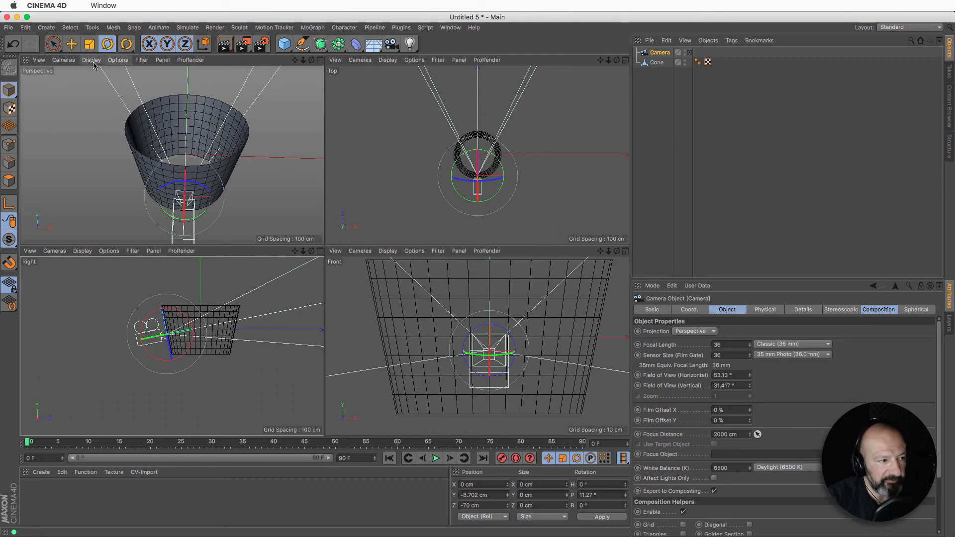
# - Look through the camera and move it back along its own axis to about Y -24 cm and Z -179.6 cm, framing the whole cup
pyautogui.click(689, 52)
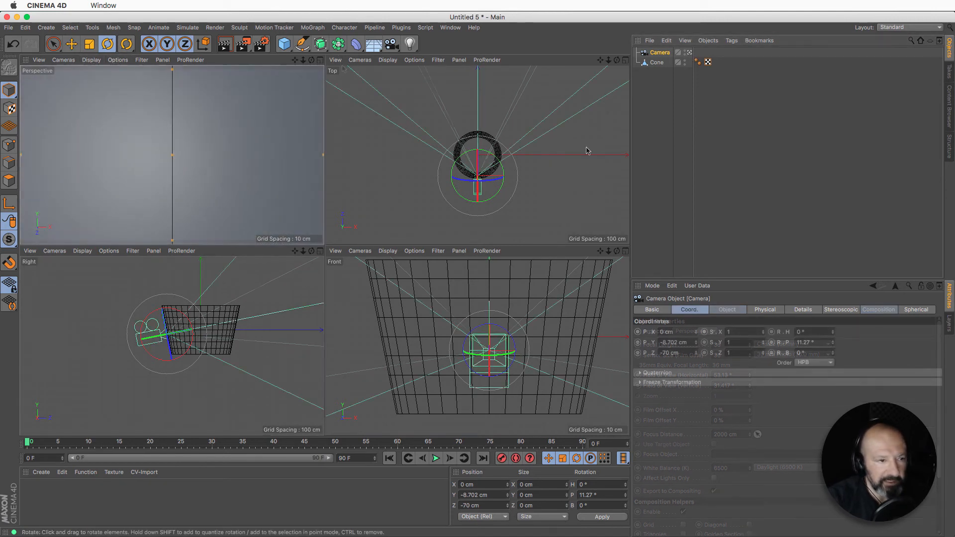
pyautogui.click(72, 44)
pyautogui.moveTo(208, 331); pyautogui.dragTo(110, 320)
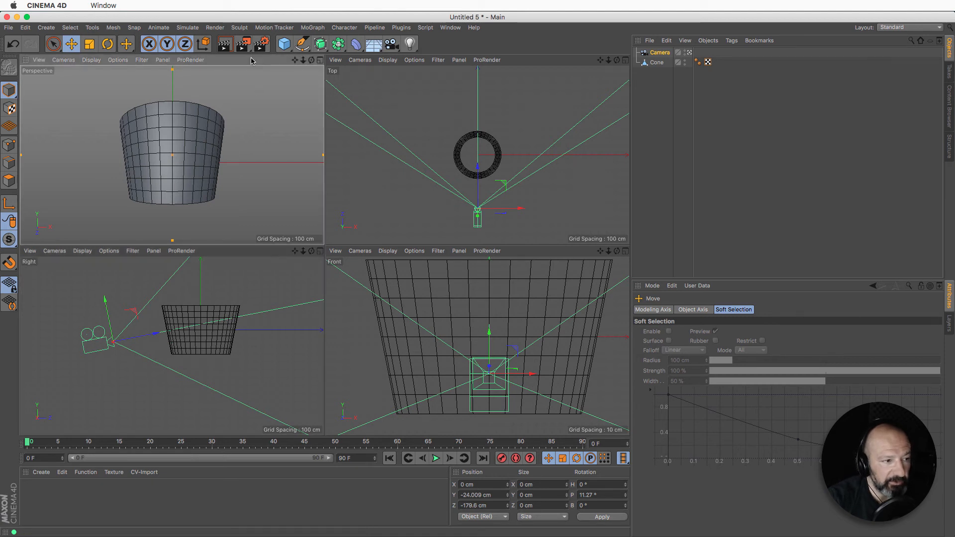
# - Switch to the BP - UV Edit layout and enlarge the camera's Perspective view in UV Polygon Edit mode
pyautogui.click(907, 29)
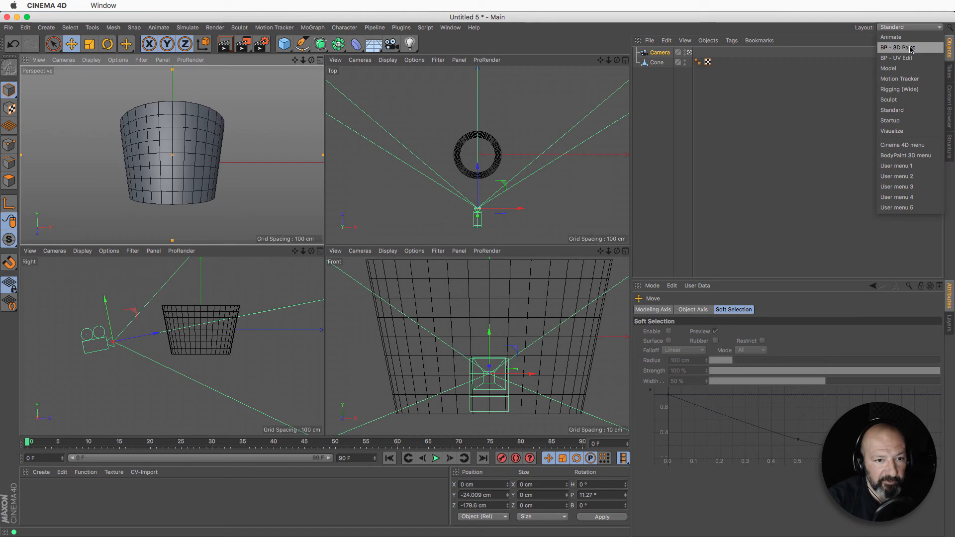
pyautogui.click(897, 58)
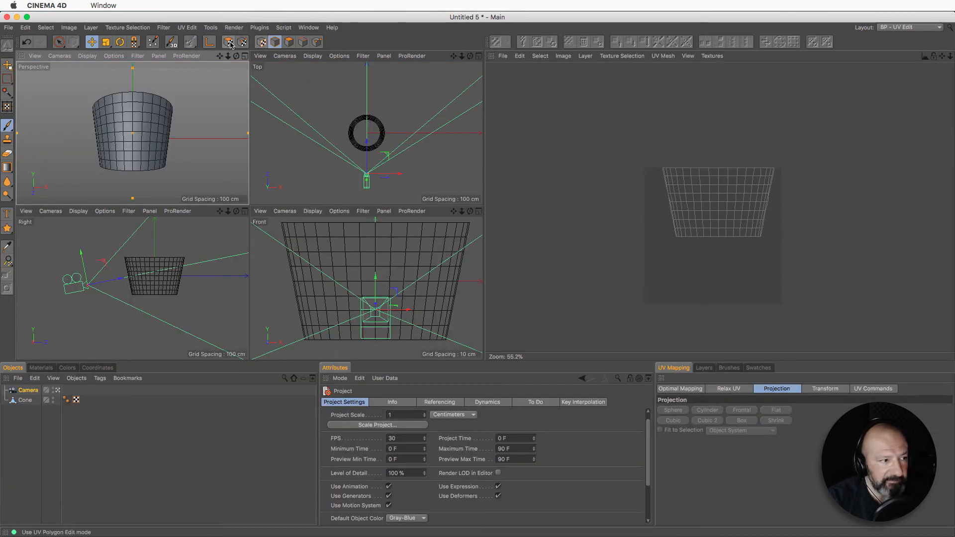
pyautogui.click(227, 42)
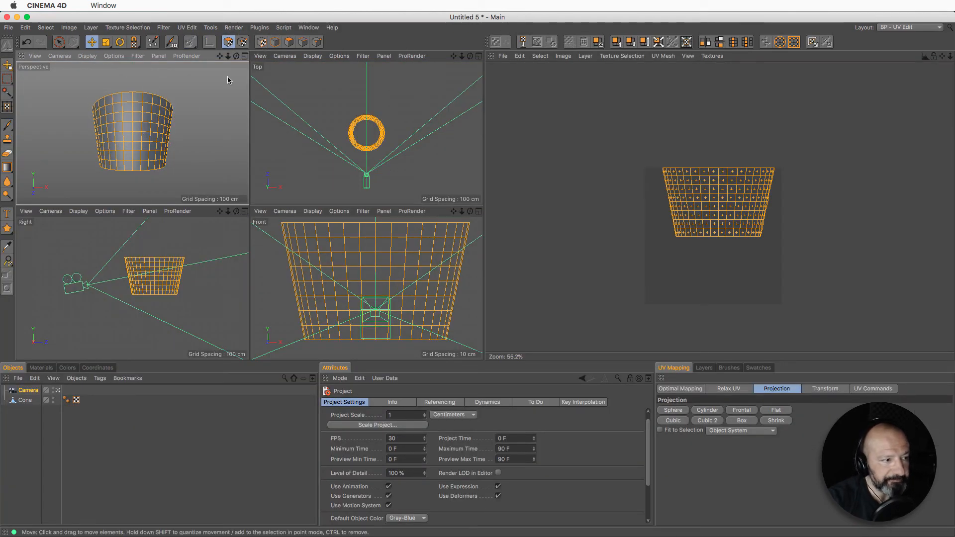
pyautogui.middleClick(190, 109)
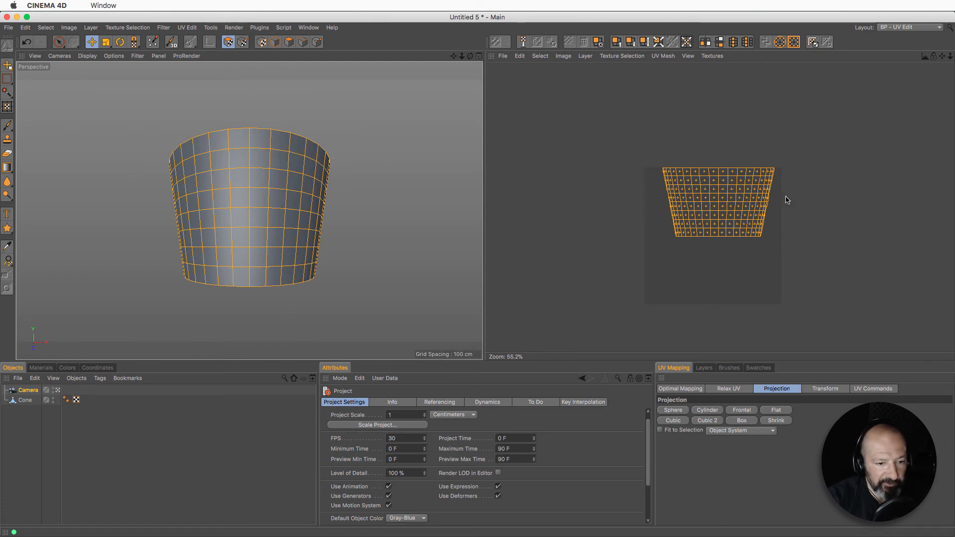
# - Apply a Frontal projection to the cup's UVs from the camera view and relax them with LSCM
pyautogui.click(739, 410)
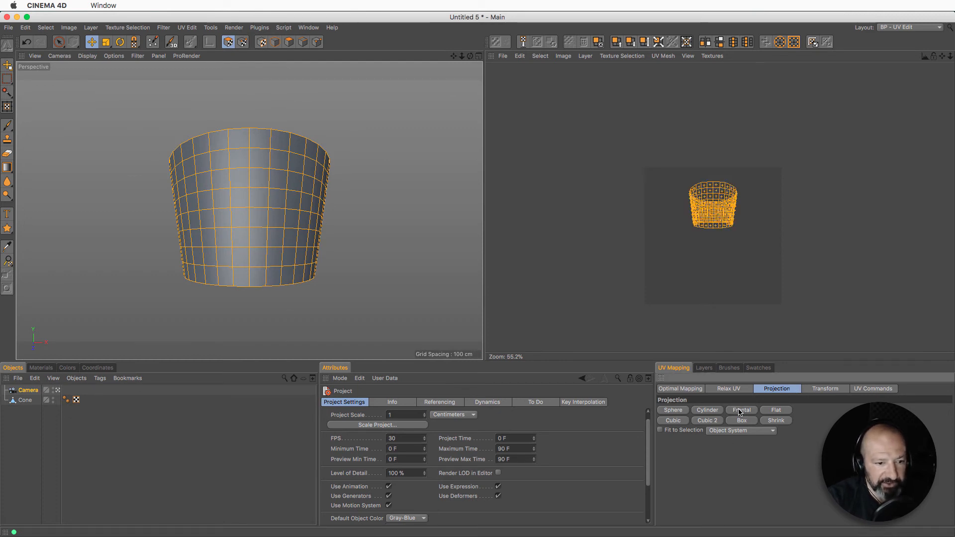
pyautogui.click(730, 389)
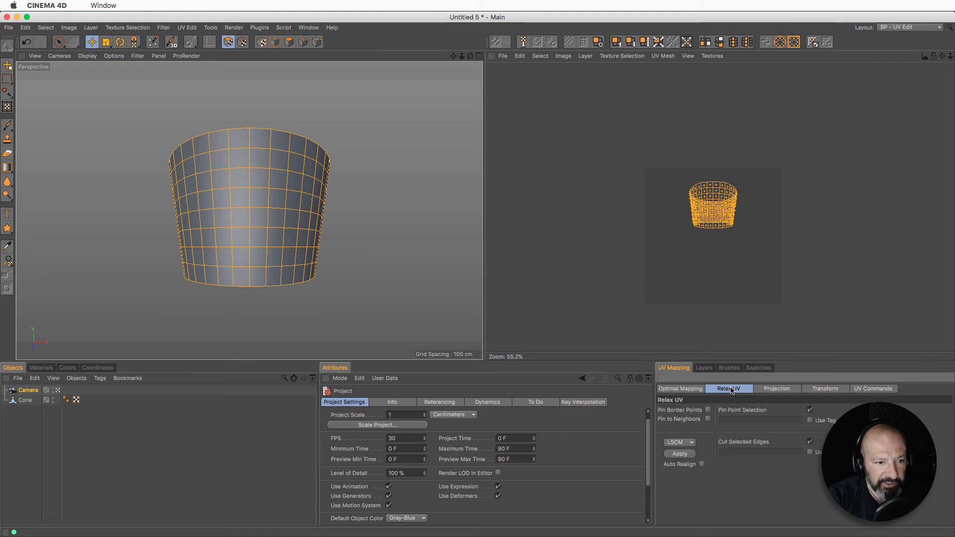
pyautogui.click(679, 454)
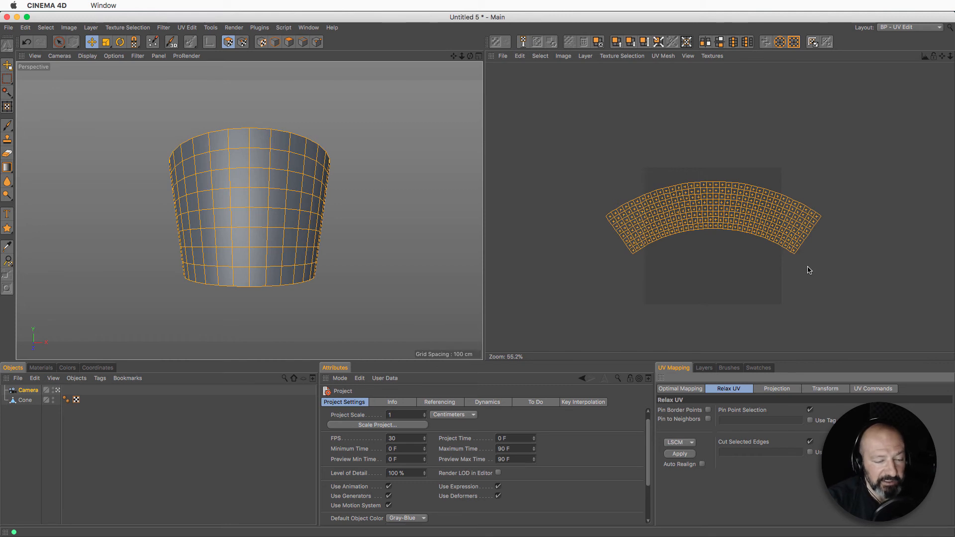
# - Realign the unwrapped side wall to the UV canvas with Preserve Orientation and 2% spacing
pyautogui.click(679, 389)
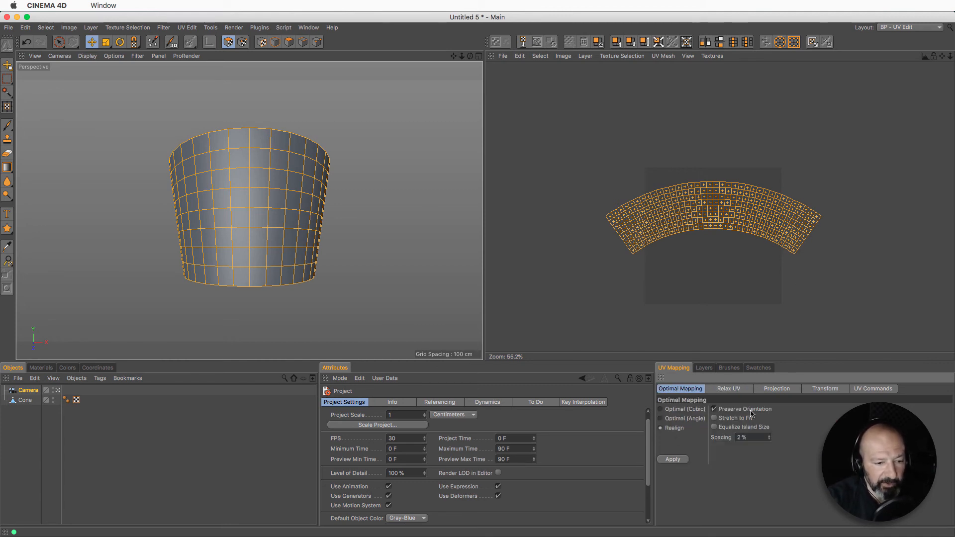
pyautogui.click(673, 459)
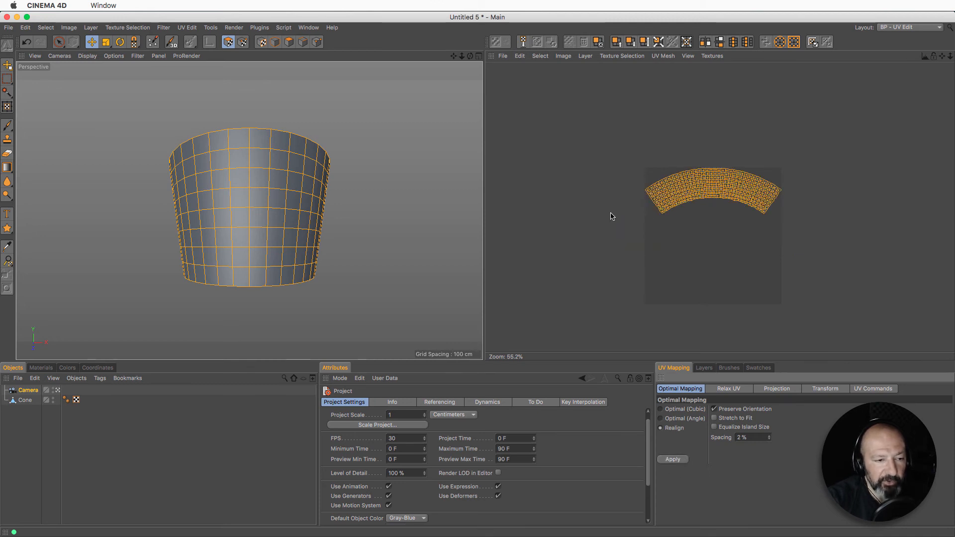
# - Enlarge the texture view and examine the symmetry and grid distortion of the unwrapped side wall's curved strip
pyautogui.scroll(1, 716, 190)
pyautogui.scroll(-3, 800, 190)
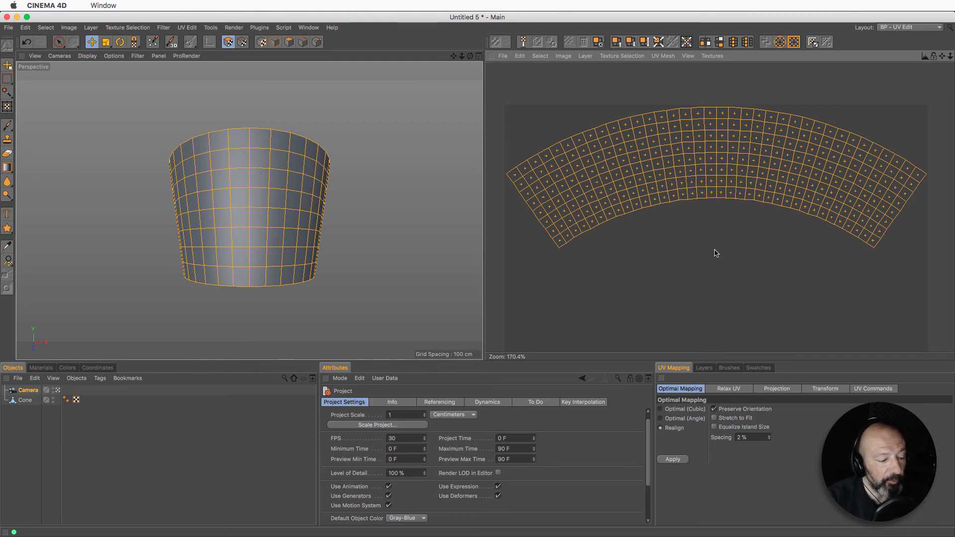
pyautogui.middleClick(715, 253)
pyautogui.scroll(6, 497, 254)
pyautogui.scroll(3, 490, 211)
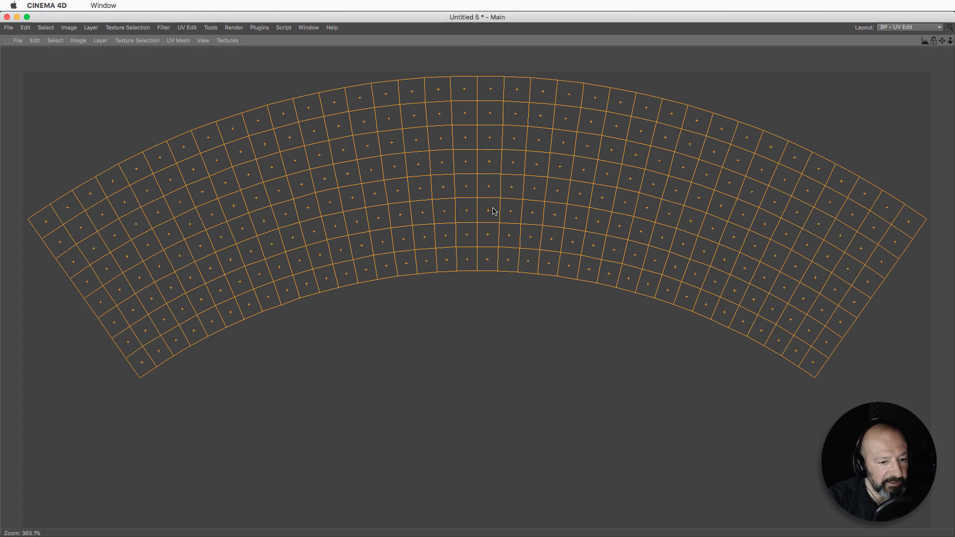
pyautogui.moveTo(481, 191)
pyautogui.keyDown('alt'); pyautogui.mouseDown(button='right')
pyautogui.moveTo(497, 182)
pyautogui.moveTo(499, 191)
pyautogui.mouseUp(button='right'); pyautogui.keyUp('alt')
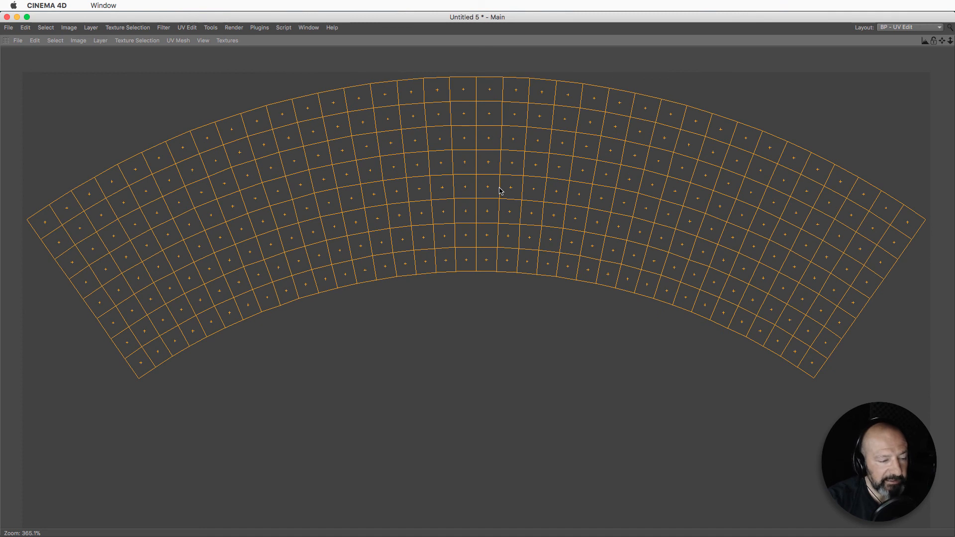